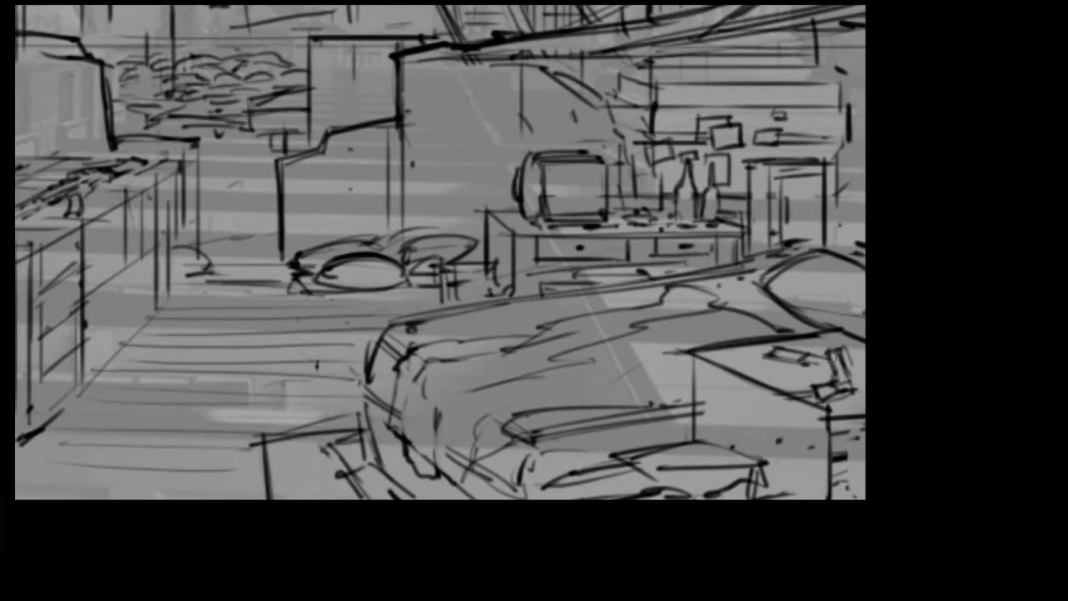
Add small detail strokes to the bed, then fit the whole sketch in the window.
drag(831, 355, 851, 397)
scroll(899, 240, down, 3)
key(ctrl+0)
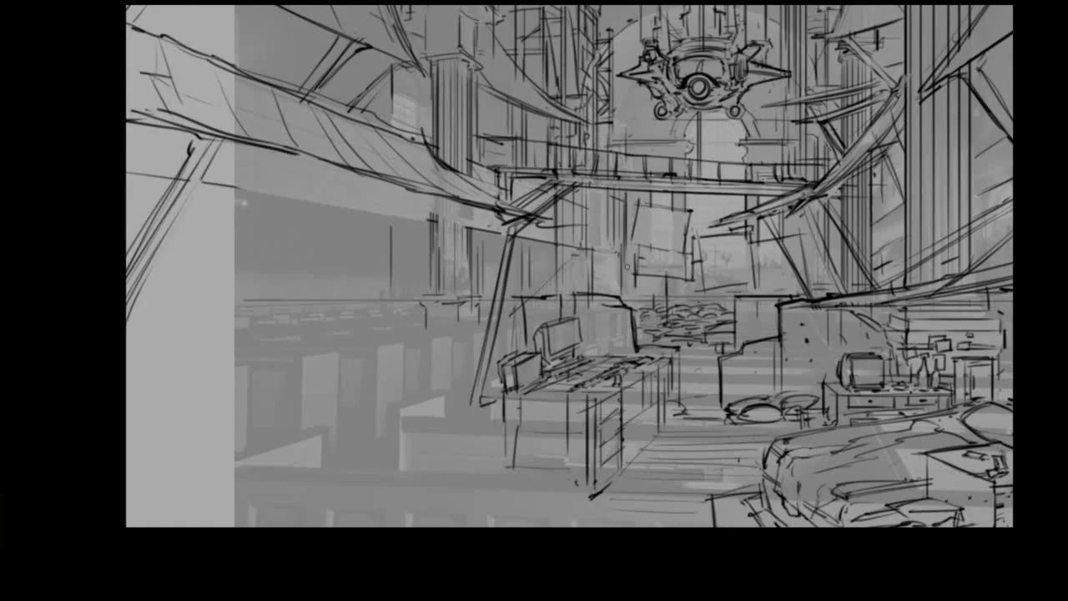
Sketch a low box on the floor in front of the desk.
mouse_move(317, 334)
mouse_down()
mouse_move(350, 434)
mouse_move(401, 394)
mouse_up()
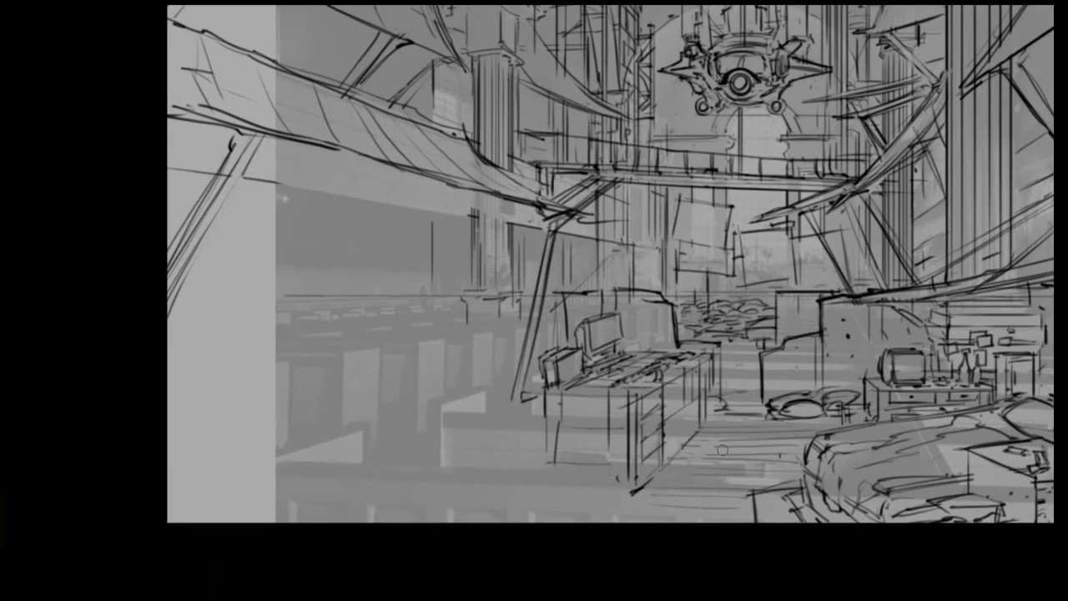
mouse_move(659, 469)
mouse_down()
mouse_move(697, 484)
mouse_move(681, 507)
mouse_move(646, 467)
mouse_up()
mouse_move(645, 464)
mouse_down()
mouse_move(695, 481)
mouse_move(696, 498)
mouse_up()
drag(641, 482, 626, 491)
mouse_move(626, 454)
mouse_down()
mouse_move(562, 456)
mouse_move(548, 474)
mouse_up()
Outline a crate beside the box and add detail strokes to it.
mouse_move(560, 468)
mouse_down()
mouse_move(626, 473)
mouse_move(623, 498)
mouse_up()
mouse_move(556, 468)
mouse_down()
mouse_move(558, 509)
mouse_move(581, 506)
mouse_up()
drag(578, 504, 633, 491)
mouse_move(553, 479)
mouse_down()
mouse_move(622, 482)
mouse_move(624, 454)
mouse_up()
drag(543, 451, 617, 454)
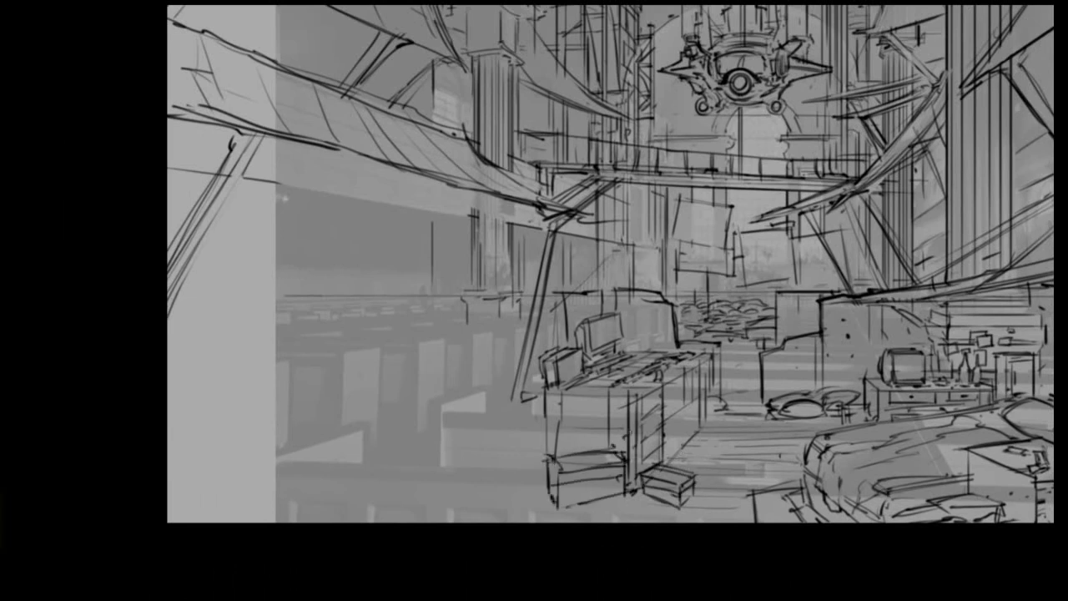
drag(584, 334, 556, 324)
drag(546, 407, 546, 441)
mouse_move(534, 384)
mouse_down()
mouse_move(547, 434)
mouse_move(541, 423)
mouse_up()
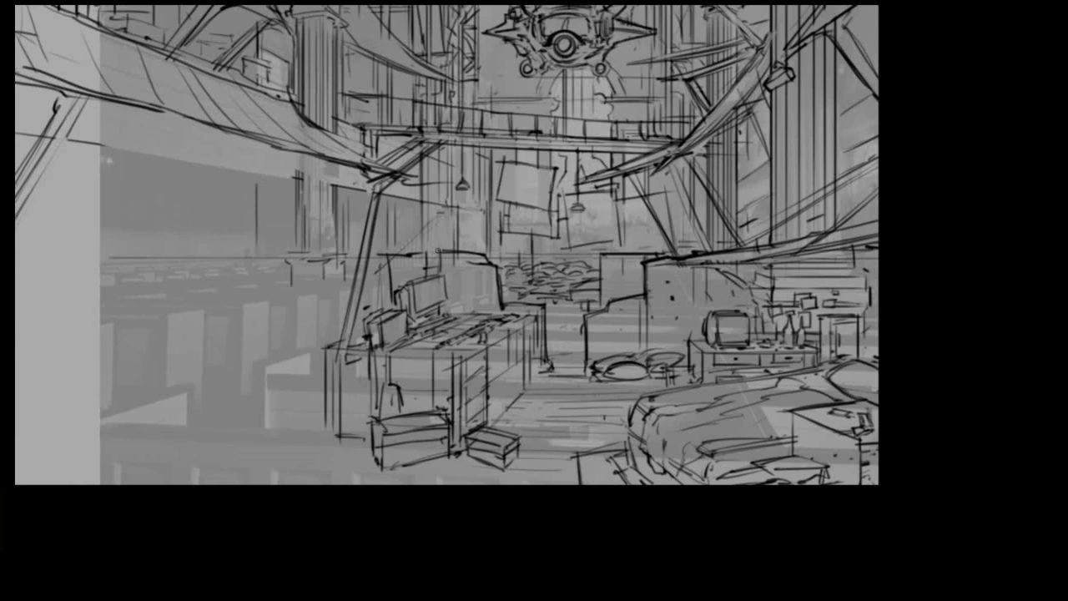
Add a stroke atop the ceiling-hung machine, then bring the hall's left side into view.
mouse_move(438, 250)
mouse_down()
mouse_move(443, 301)
mouse_move(468, 309)
mouse_up()
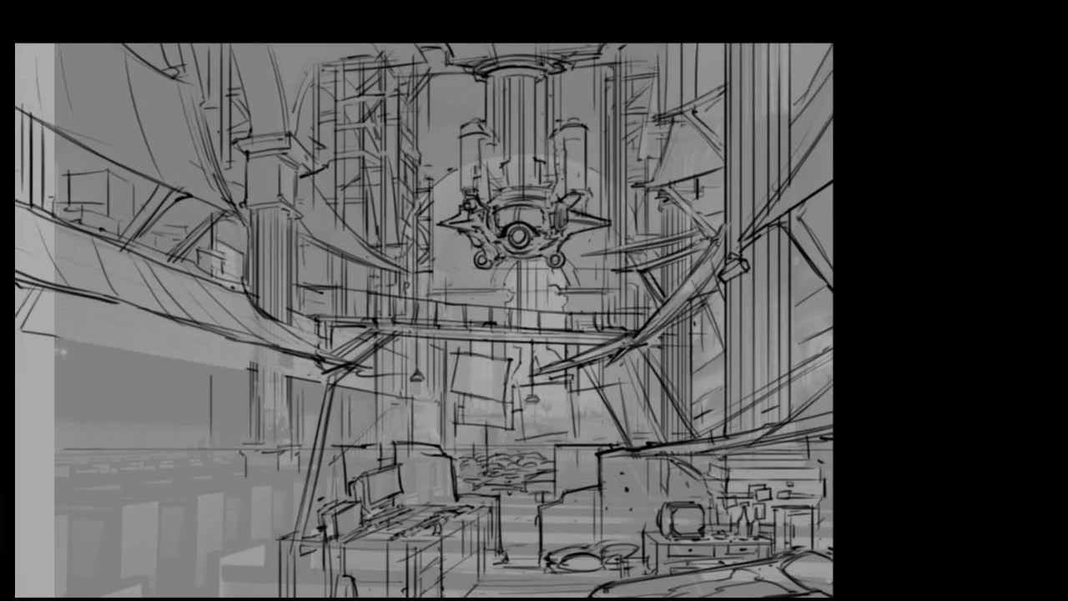
drag(541, 75, 487, 82)
drag(534, 334, 534, 208)
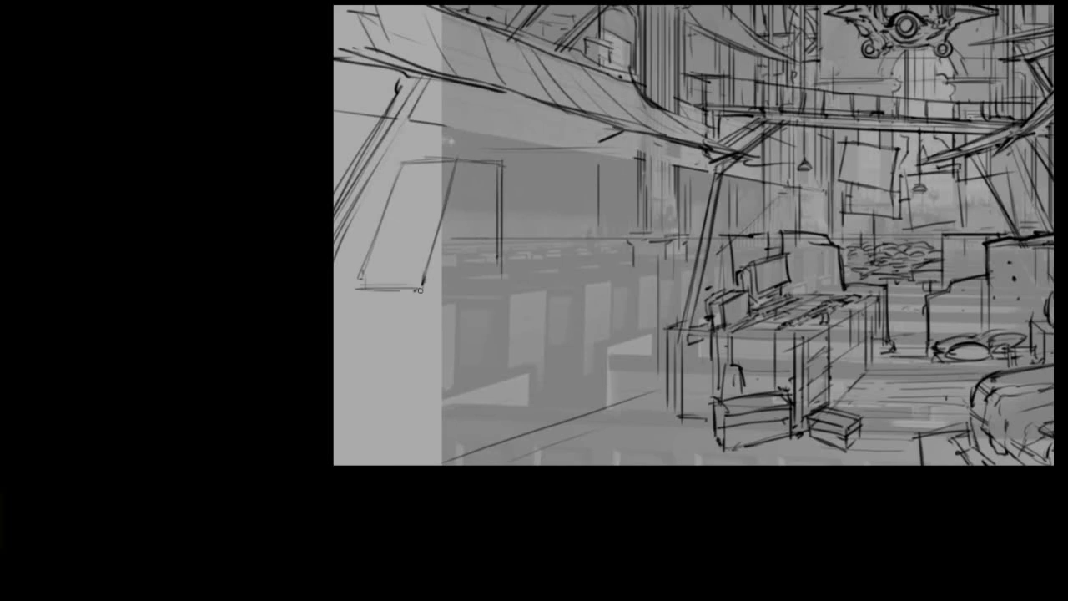
Rough in a horizontal stroke and shelf lines across the left wall.
mouse_move(351, 297)
mouse_down()
mouse_move(431, 295)
mouse_move(486, 401)
mouse_up()
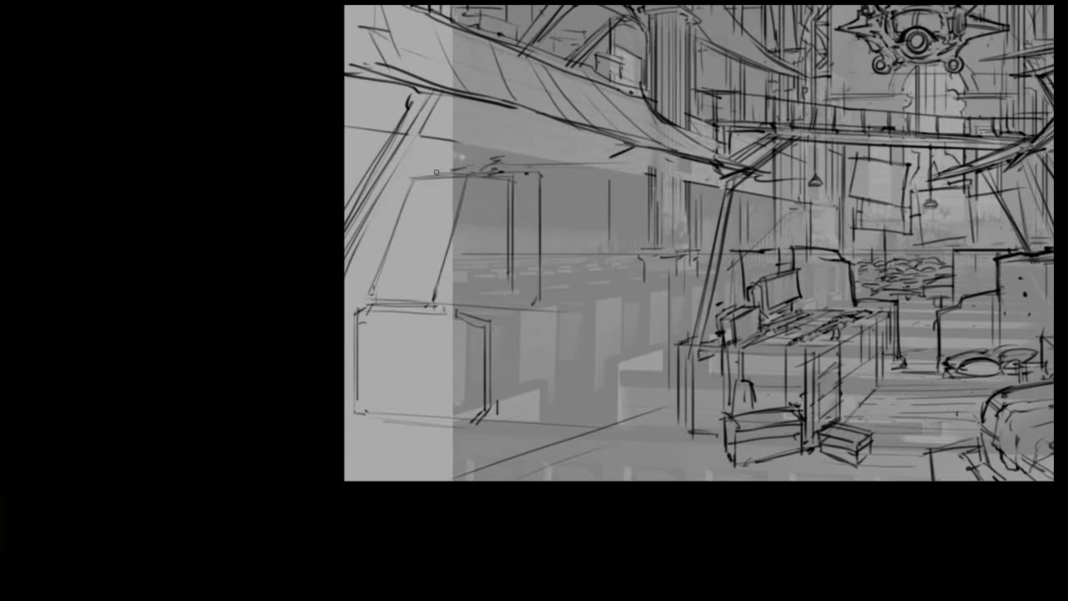
mouse_move(429, 172)
mouse_down()
mouse_move(576, 174)
mouse_move(556, 315)
mouse_move(471, 171)
mouse_move(631, 180)
mouse_move(678, 207)
mouse_move(671, 366)
mouse_up()
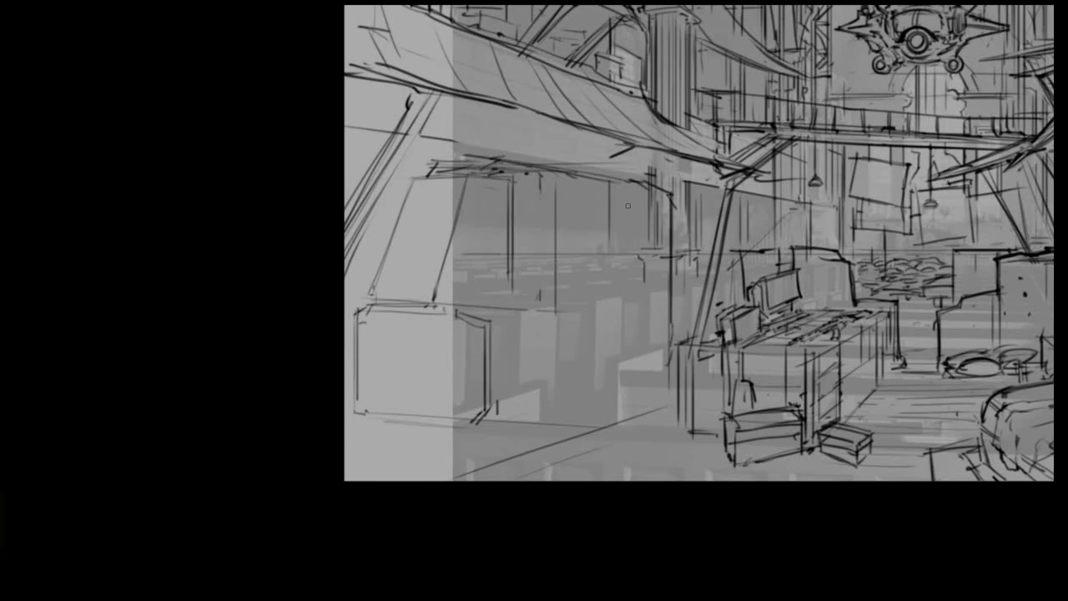
key(Tab)
key(Tab)
scroll(501, 284, up, 1)
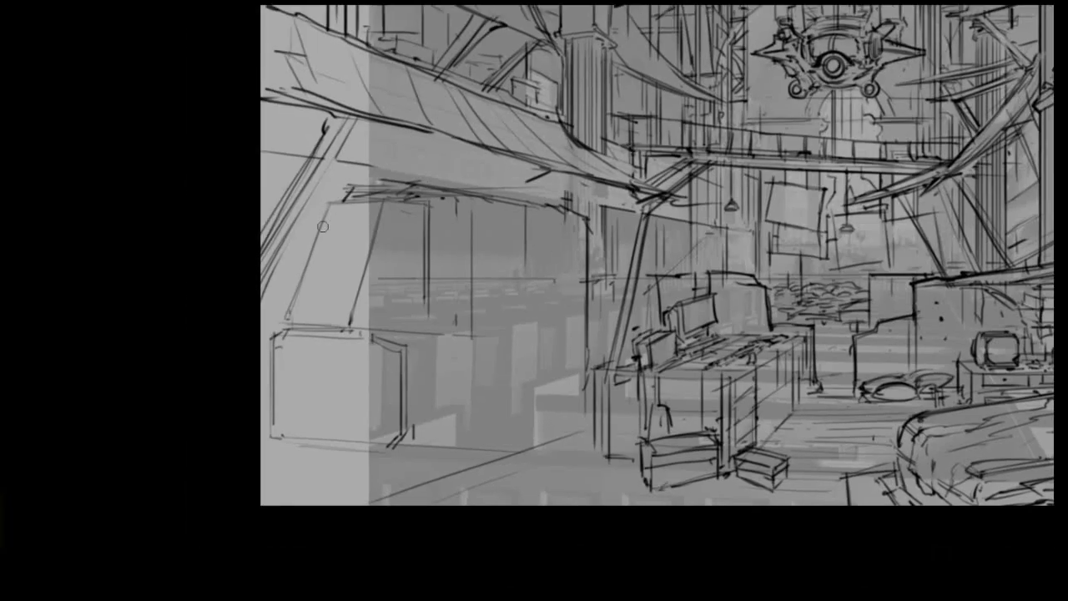
Outline the left structure's tall edge, lower block, bold top edge and dark corner.
drag(401, 207, 425, 219)
drag(400, 219, 386, 328)
mouse_move(321, 204)
mouse_down()
mouse_move(279, 301)
mouse_move(290, 324)
mouse_move(388, 294)
mouse_up()
mouse_move(296, 288)
mouse_down()
mouse_move(325, 202)
mouse_move(424, 189)
mouse_move(568, 208)
mouse_up()
drag(430, 200, 585, 219)
drag(392, 190, 504, 193)
drag(419, 211, 447, 175)
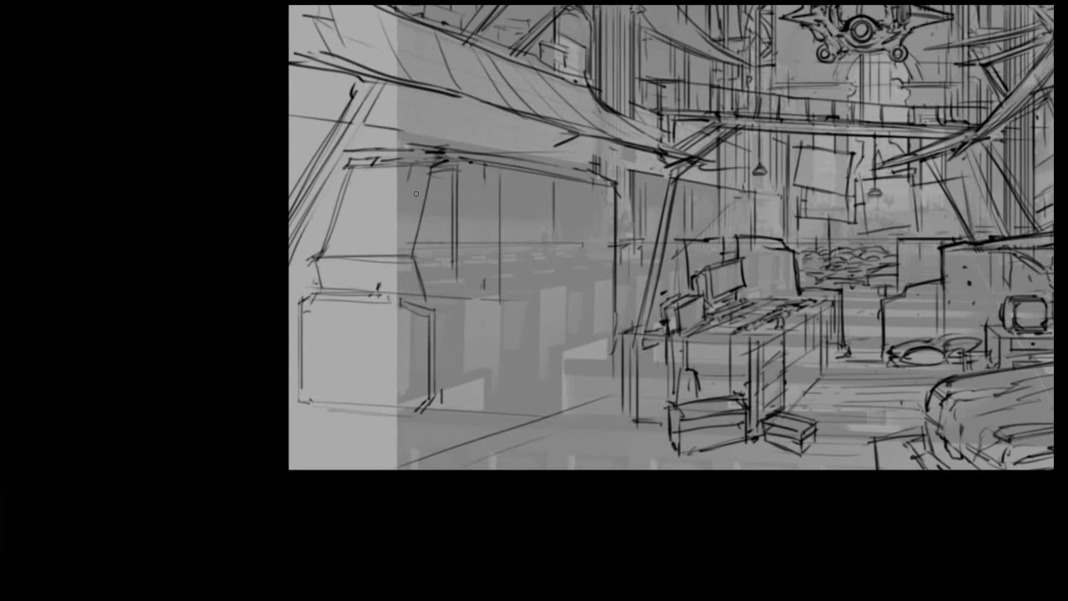
drag(337, 204, 341, 169)
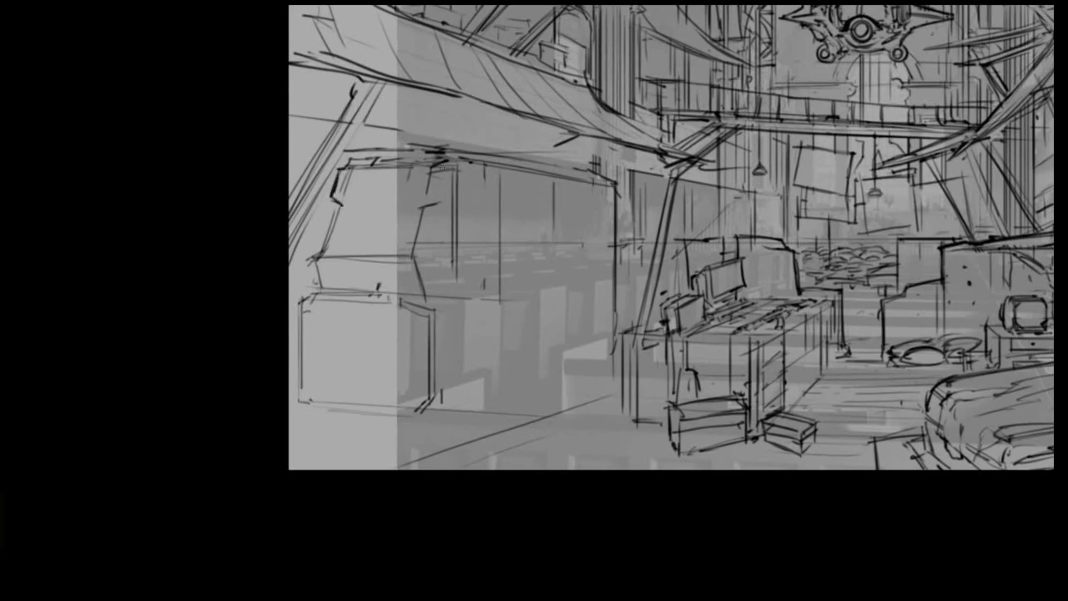
scroll(501, 233, up, 2)
scroll(500, 234, up, 2)
Block in box shapes and a vertical stroke on the left structure.
drag(483, 209, 482, 251)
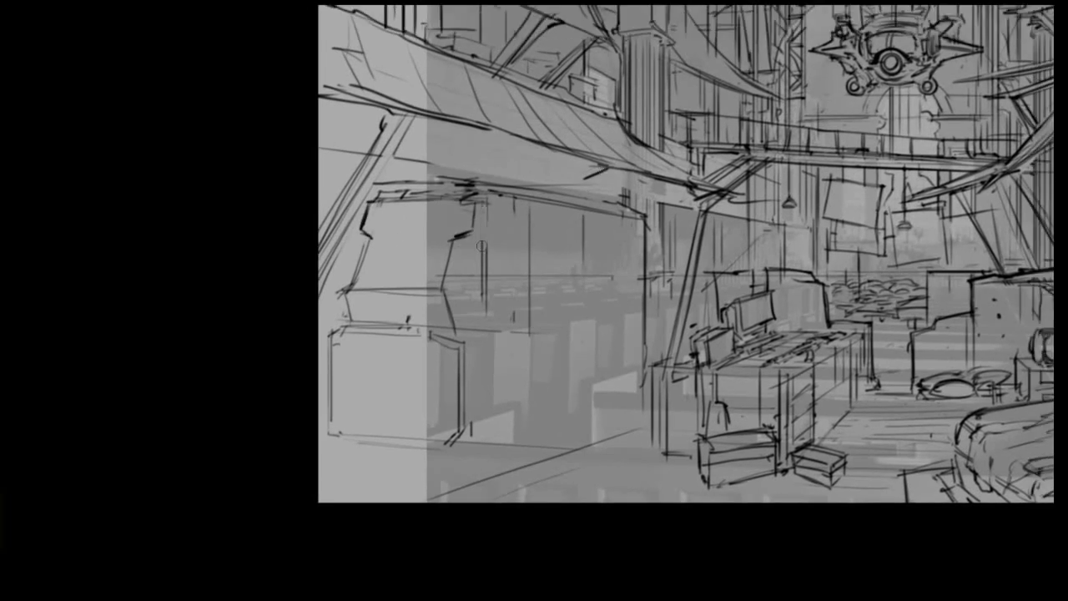
mouse_move(467, 205)
mouse_down()
mouse_move(514, 207)
mouse_move(451, 242)
mouse_move(372, 213)
mouse_move(451, 232)
mouse_up()
drag(382, 226, 454, 227)
drag(354, 289, 438, 294)
drag(467, 216, 512, 233)
drag(479, 214, 513, 227)
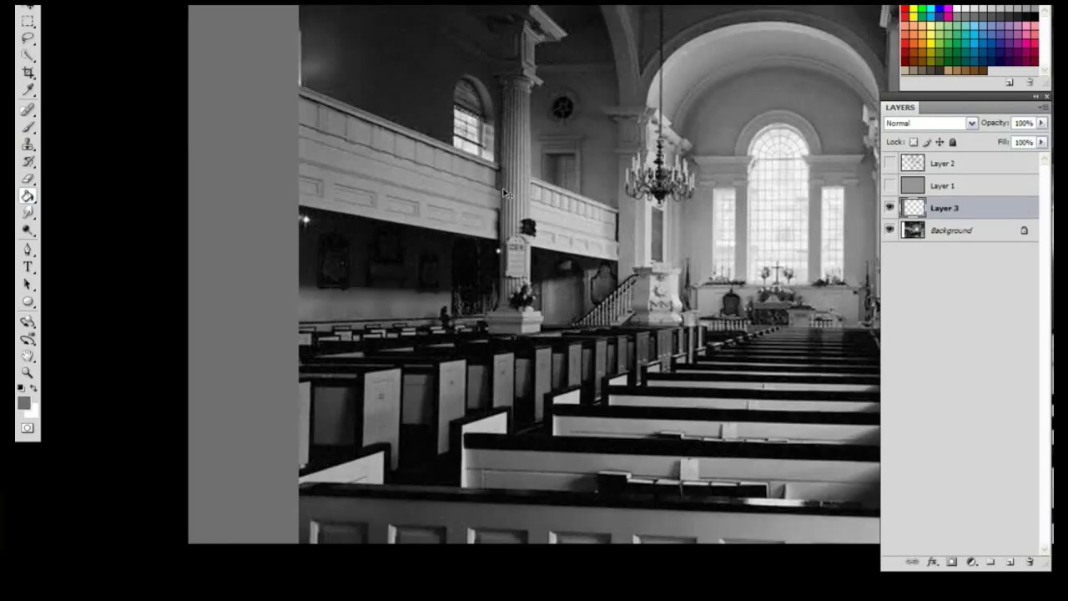
Check the Image > Mode options and set the drawing colour to black.
click(109, 2)
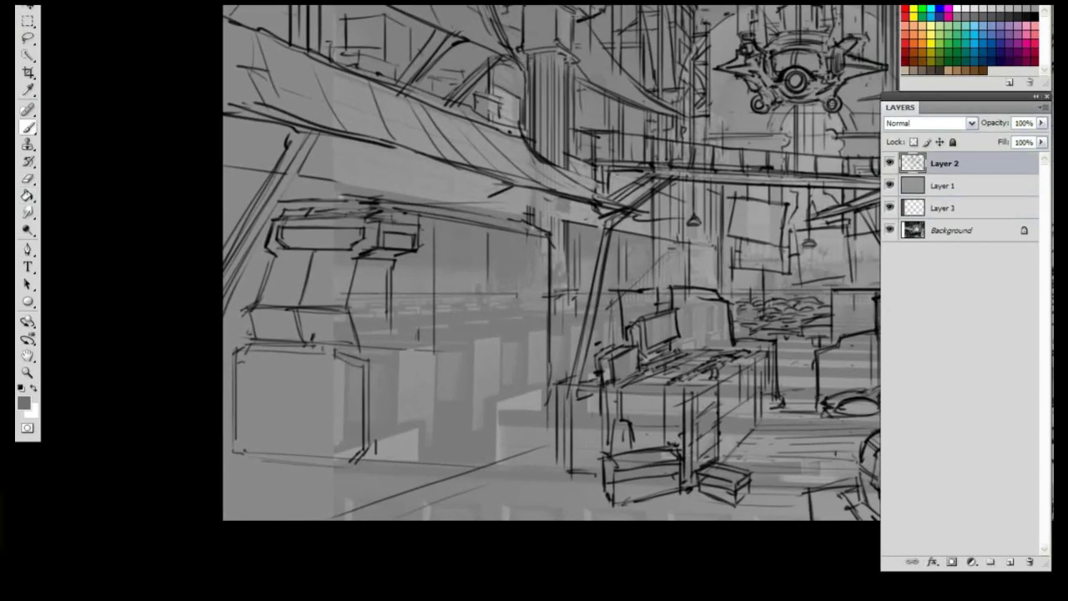
click(1029, 9)
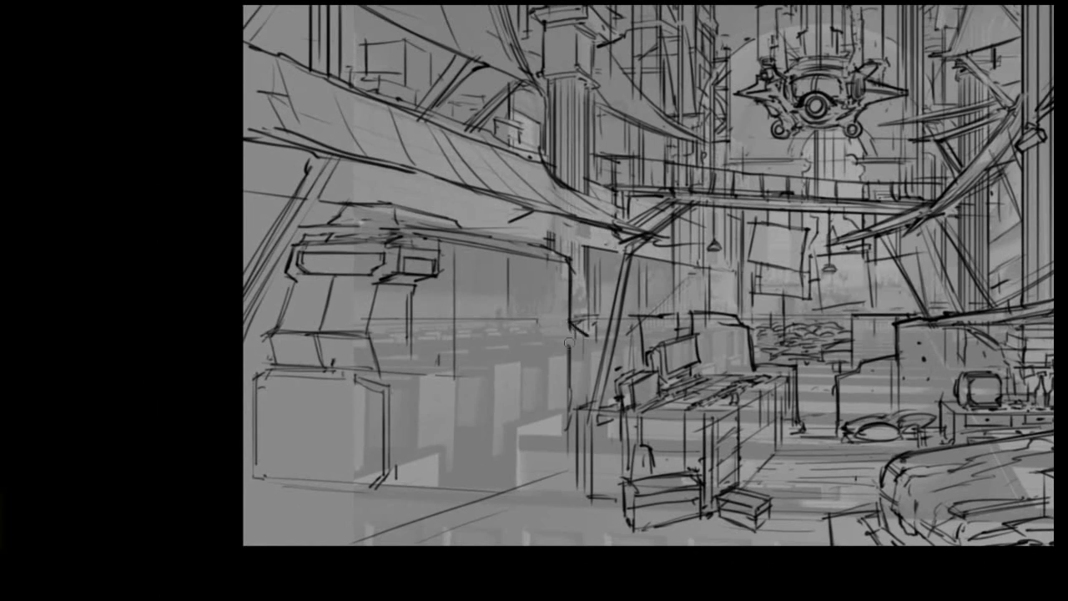
Draw the structure's lower edges, a vertical edge and a dark bottom block.
mouse_move(570, 338)
mouse_down()
mouse_move(572, 413)
mouse_move(589, 404)
mouse_move(416, 351)
mouse_move(585, 325)
mouse_up()
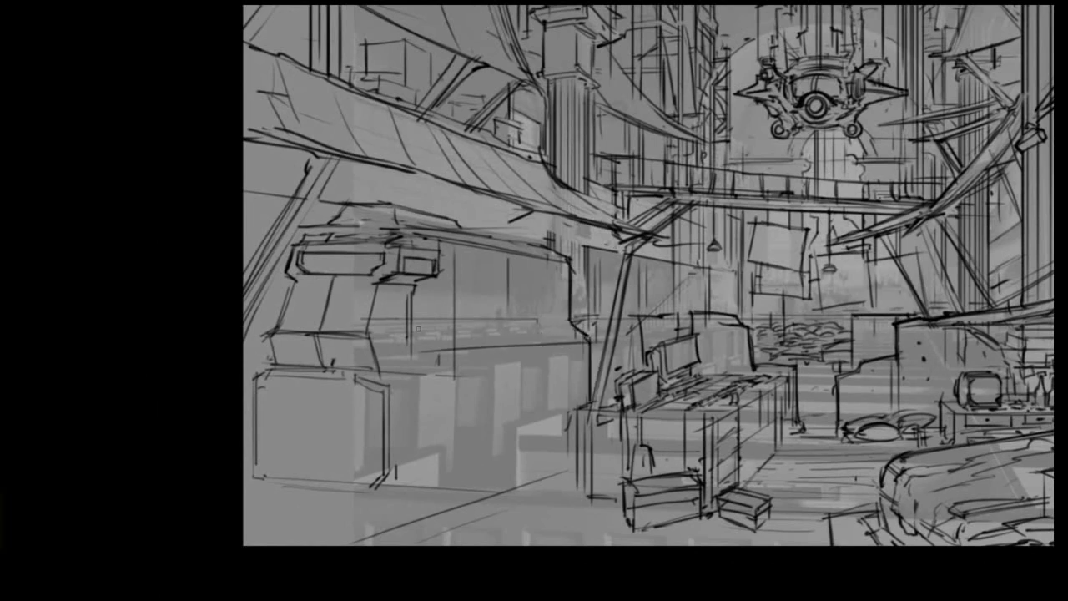
drag(452, 329, 598, 326)
mouse_move(424, 352)
mouse_down()
mouse_move(426, 472)
mouse_move(399, 384)
mouse_move(389, 484)
mouse_up()
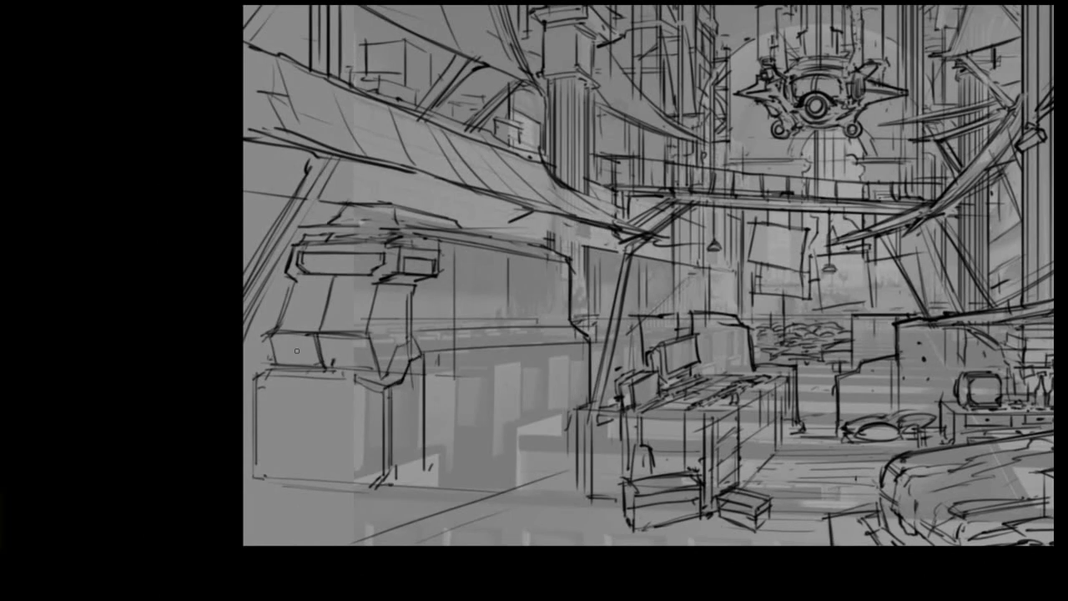
mouse_move(247, 446)
mouse_down()
mouse_move(405, 444)
mouse_move(404, 489)
mouse_move(246, 474)
mouse_move(380, 457)
mouse_up()
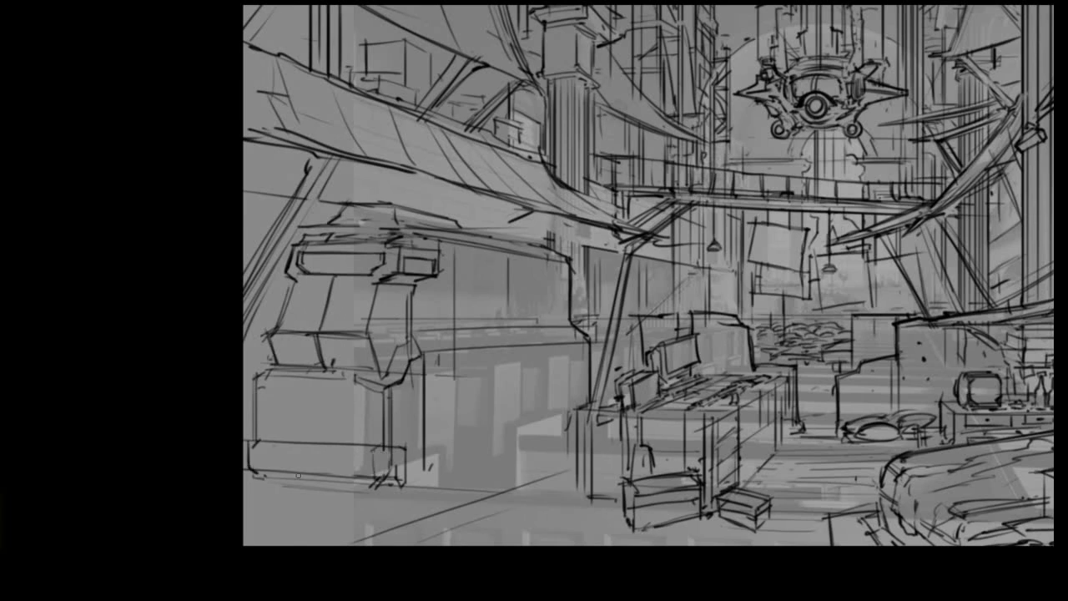
drag(262, 482, 393, 487)
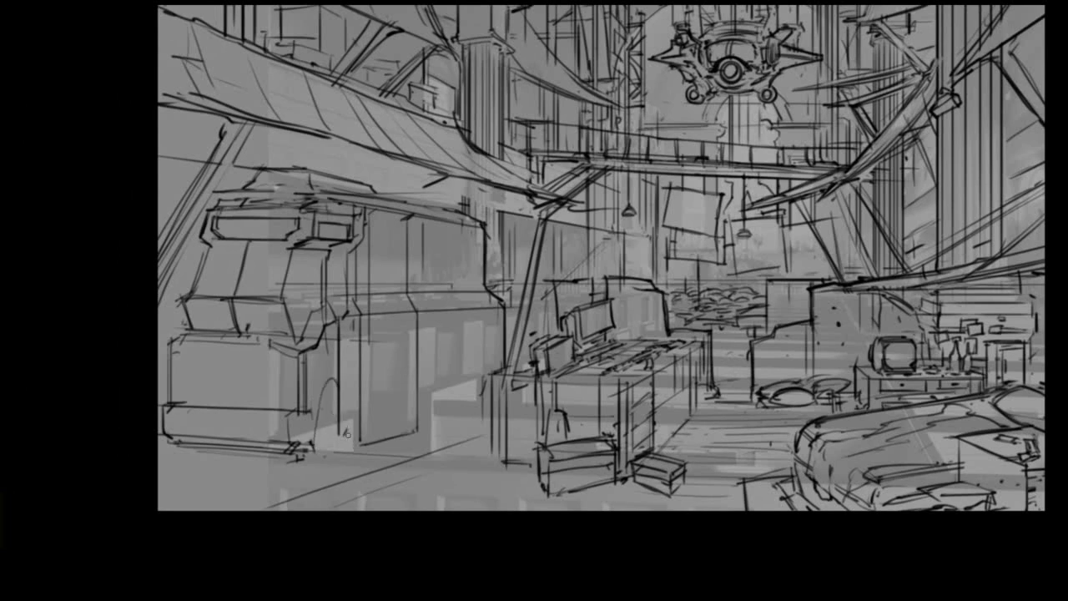
Replace the first wheel arch with a bolder arch and a full front wheel.
key(ctrl+z)
mouse_move(319, 441)
mouse_down()
mouse_move(338, 390)
mouse_move(358, 440)
mouse_up()
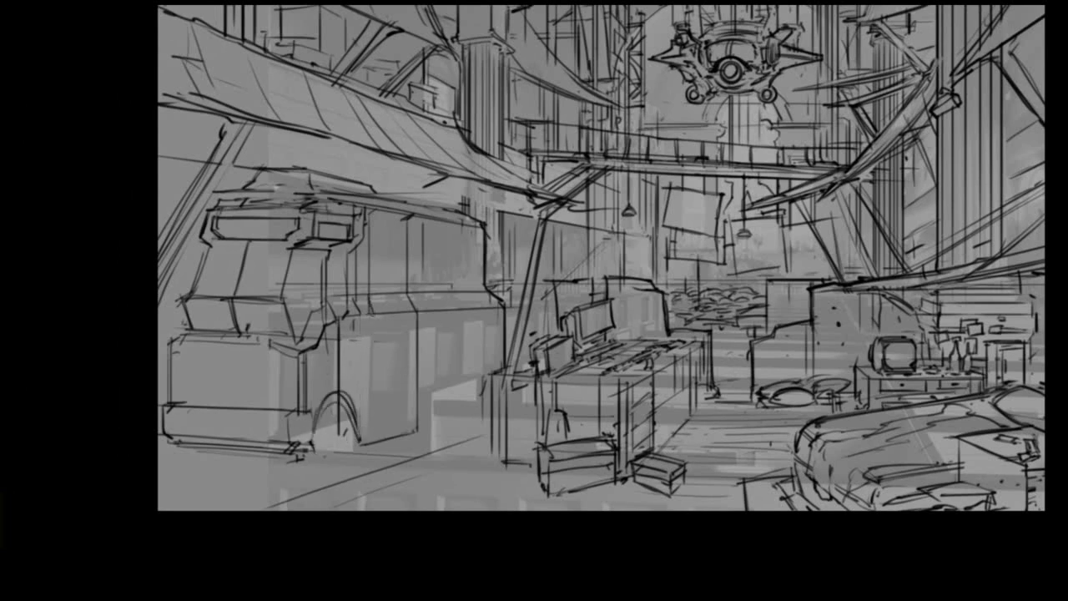
drag(372, 313, 372, 447)
mouse_move(340, 398)
mouse_down()
mouse_move(359, 441)
mouse_move(337, 397)
mouse_up()
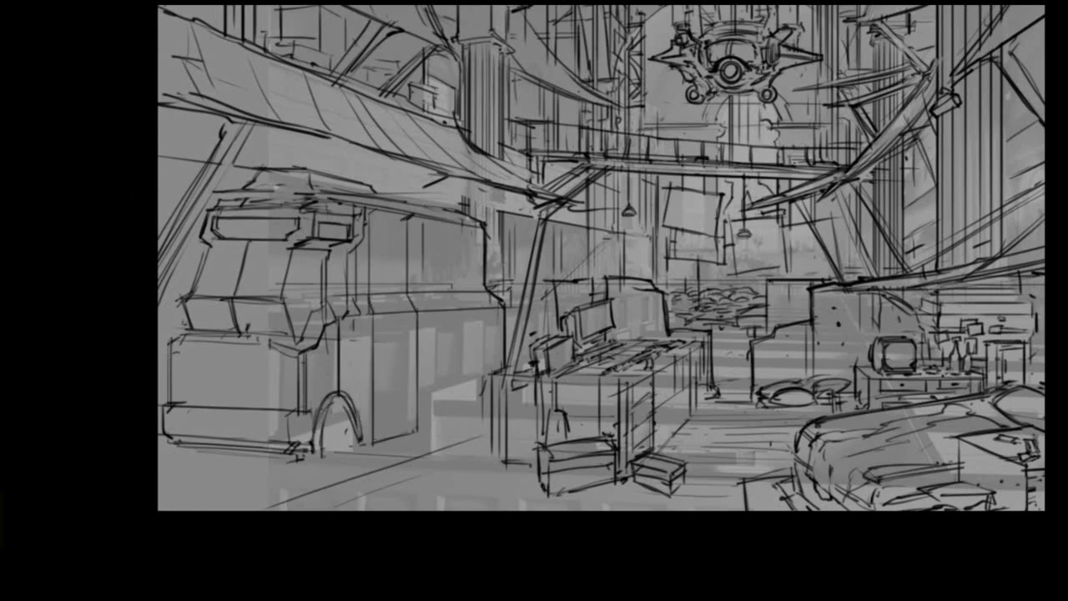
drag(361, 441, 420, 436)
drag(340, 399, 326, 480)
mouse_move(325, 480)
mouse_down()
mouse_move(356, 403)
mouse_move(351, 468)
mouse_up()
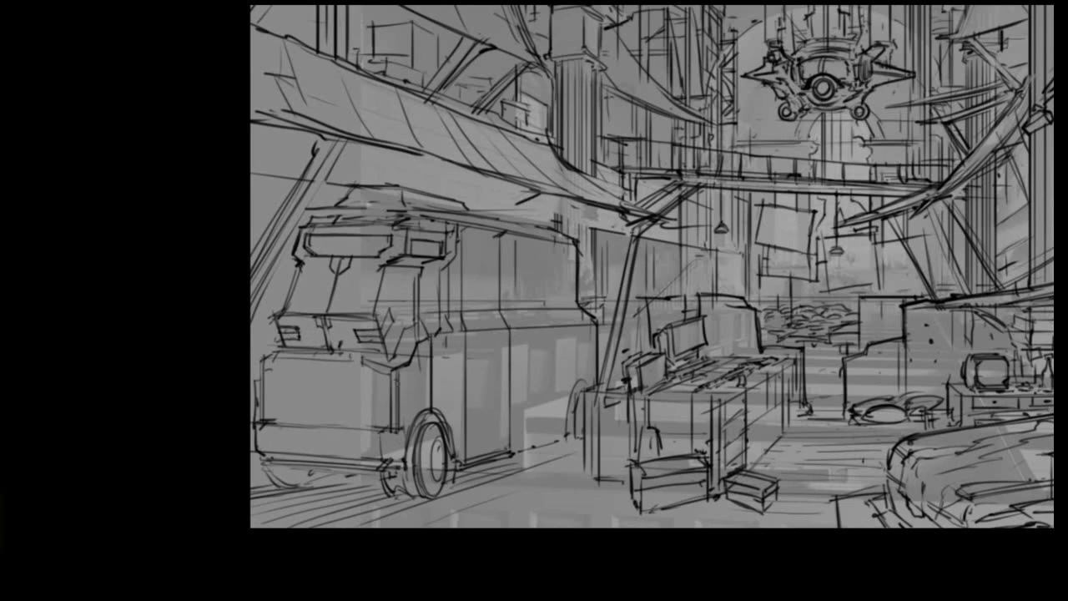
Add vertical detail strokes across the truck's lower front panel, then refit the view.
mouse_move(265, 430)
mouse_down()
mouse_move(400, 430)
mouse_move(272, 459)
mouse_up()
drag(295, 418, 304, 454)
mouse_move(339, 421)
mouse_down()
mouse_move(339, 456)
mouse_move(367, 457)
mouse_up()
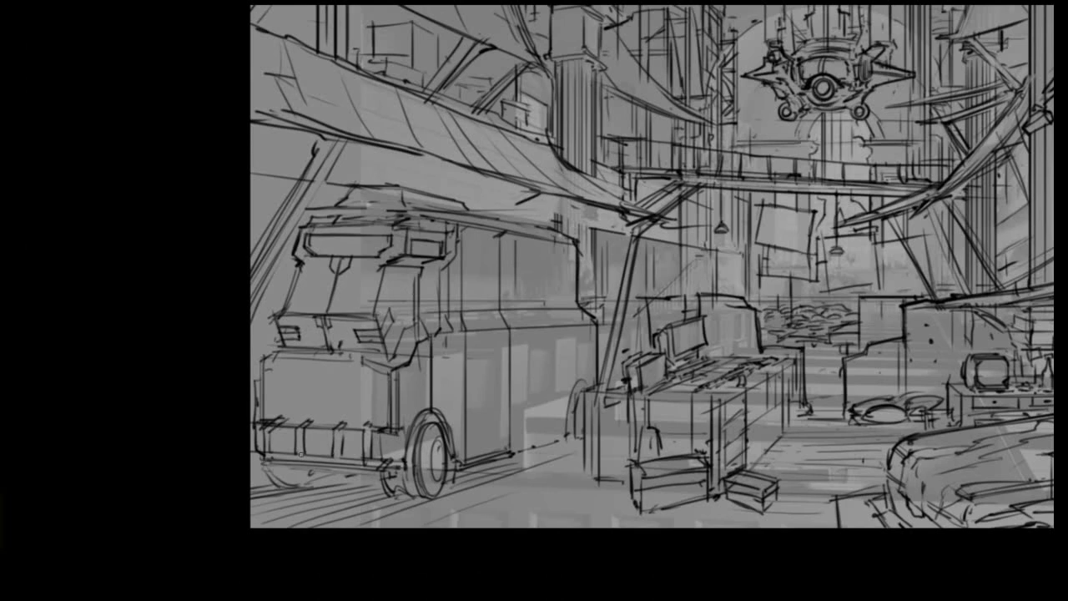
drag(312, 420, 313, 456)
drag(278, 424, 278, 458)
drag(349, 426, 349, 458)
drag(377, 430, 377, 457)
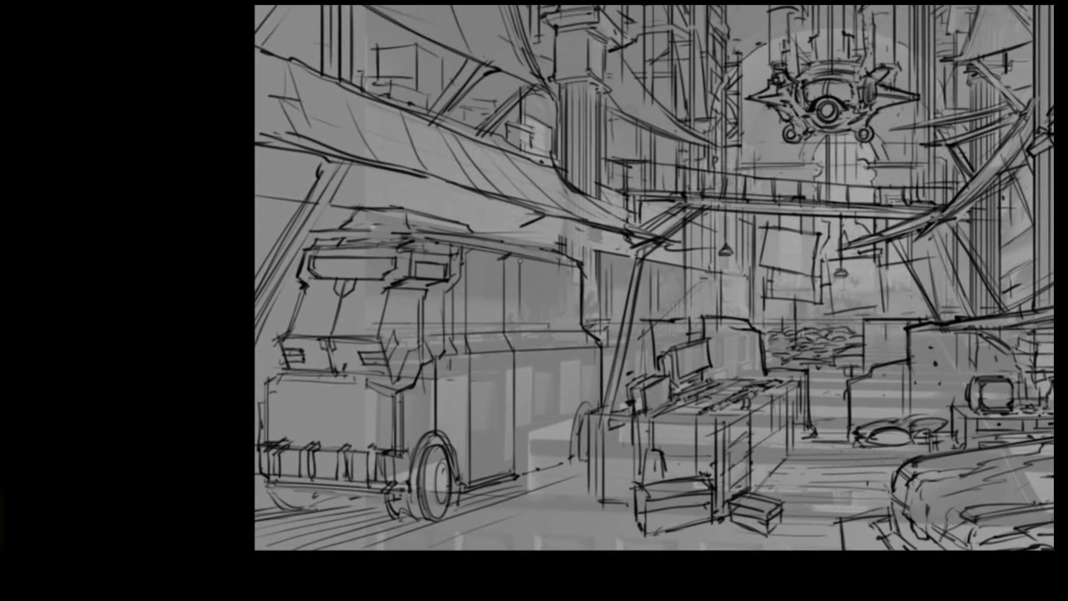
key(ctrl+0)
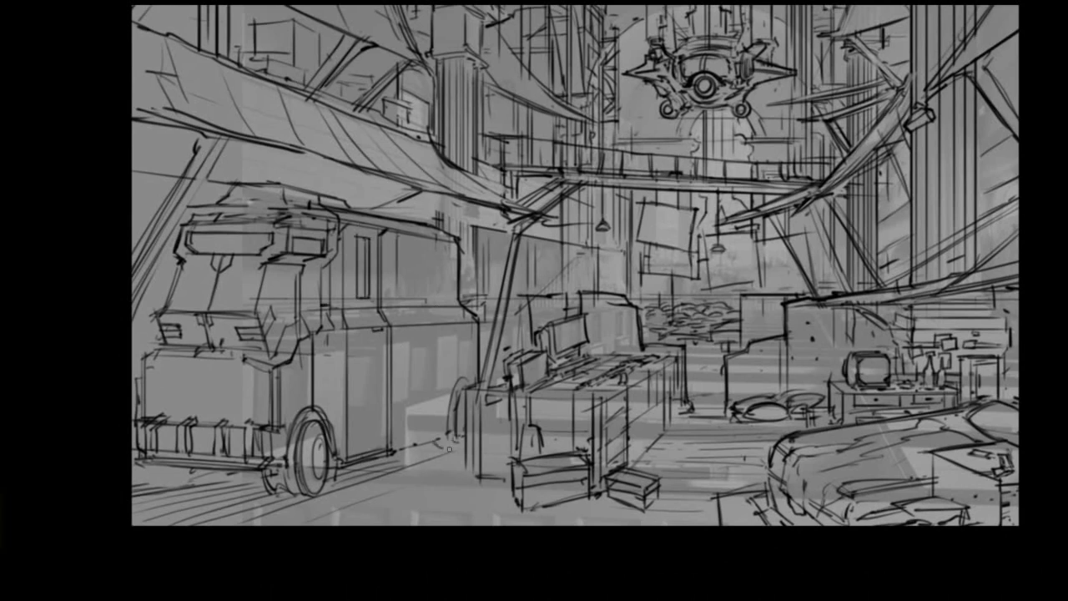
Draw a ground line beside the truck and small panel lines on its side.
drag(451, 436, 395, 441)
scroll(342, 336, up, 1)
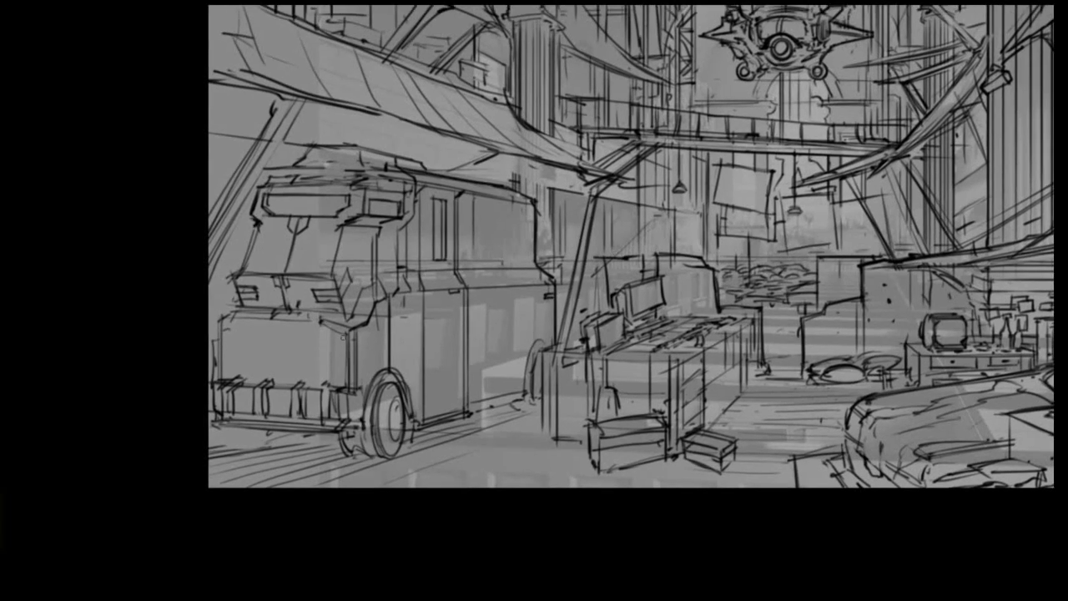
mouse_move(322, 340)
mouse_down()
mouse_move(347, 355)
mouse_move(325, 382)
mouse_move(352, 383)
mouse_up()
drag(233, 337, 233, 377)
mouse_move(272, 323)
mouse_down()
mouse_move(272, 382)
mouse_move(309, 370)
mouse_up()
scroll(305, 374, up, 1)
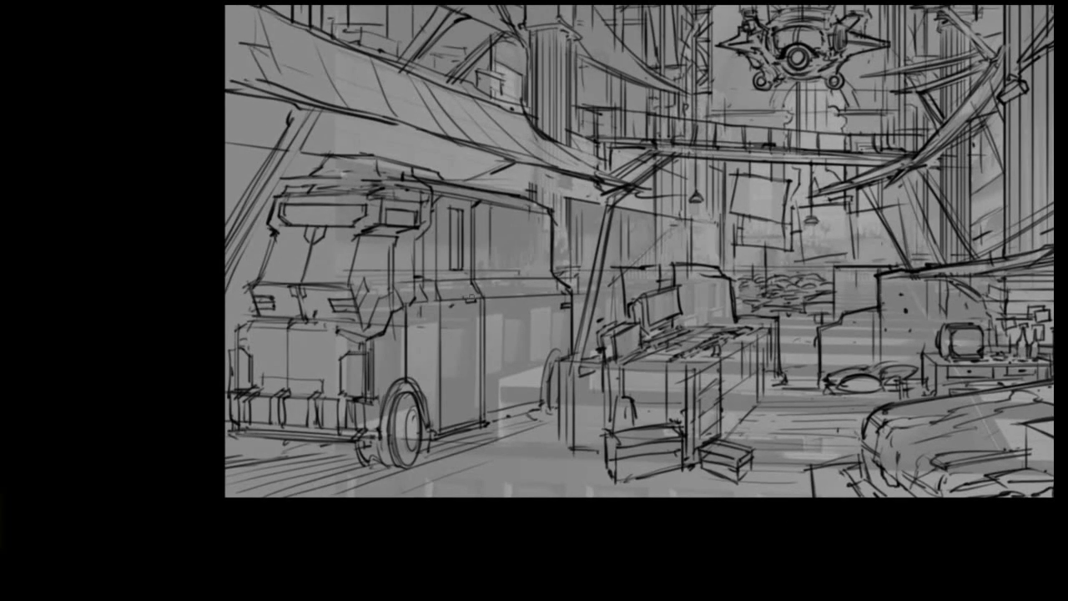
scroll(367, 275, up, 1)
Add marks to the truck's upper panel, a left-edge stroke and side verticals.
drag(352, 255, 379, 257)
drag(261, 244, 251, 293)
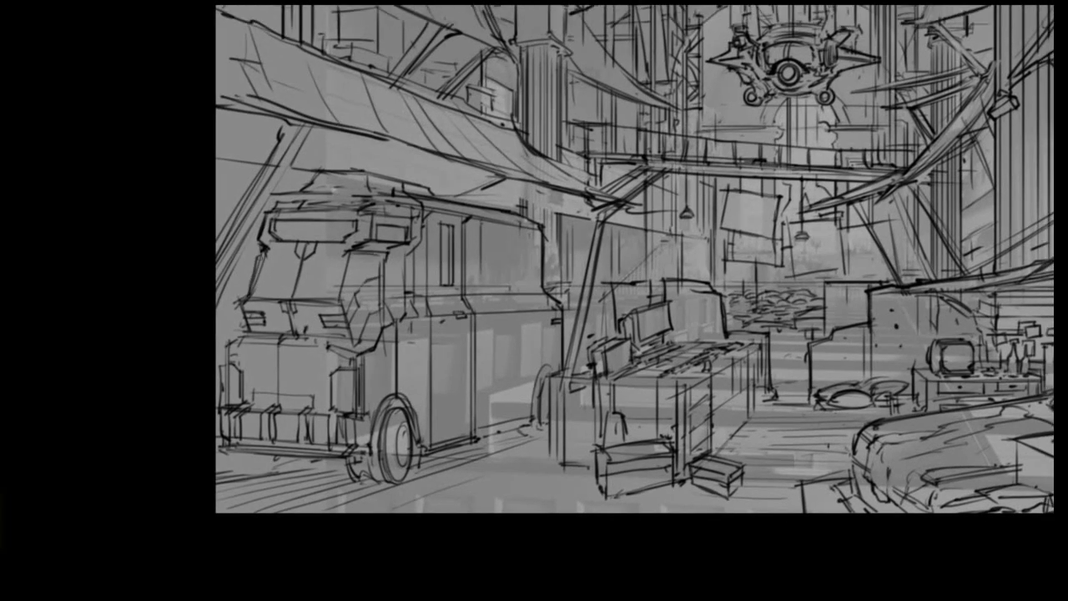
drag(373, 236, 410, 242)
drag(308, 186, 362, 190)
drag(490, 309, 490, 366)
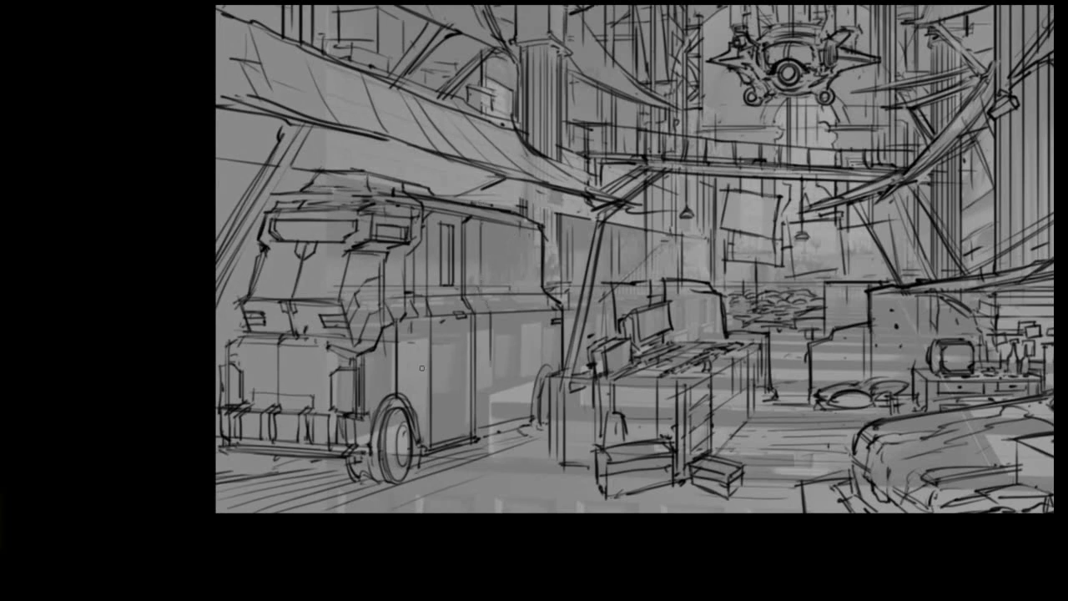
mouse_move(404, 319)
mouse_down()
mouse_move(406, 398)
mouse_move(367, 357)
mouse_up()
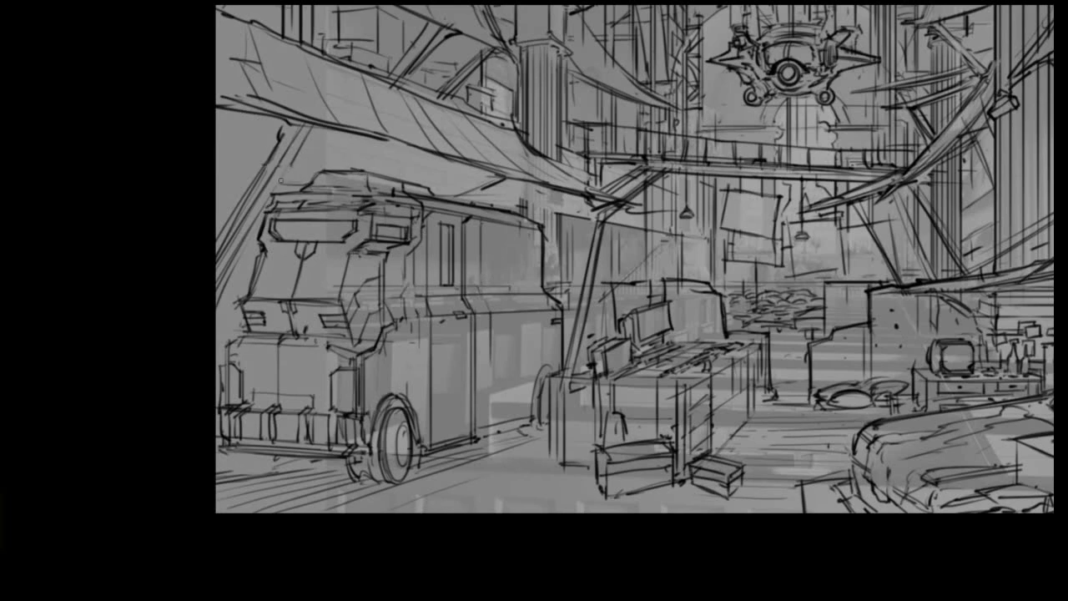
Sketch lines along the truck roof and awning, and hatch the nearby column.
drag(463, 173, 500, 197)
drag(399, 150, 431, 178)
drag(337, 132, 299, 156)
mouse_move(268, 118)
mouse_down()
mouse_move(218, 155)
mouse_move(219, 189)
mouse_move(255, 194)
mouse_move(228, 227)
mouse_up()
drag(224, 185, 223, 236)
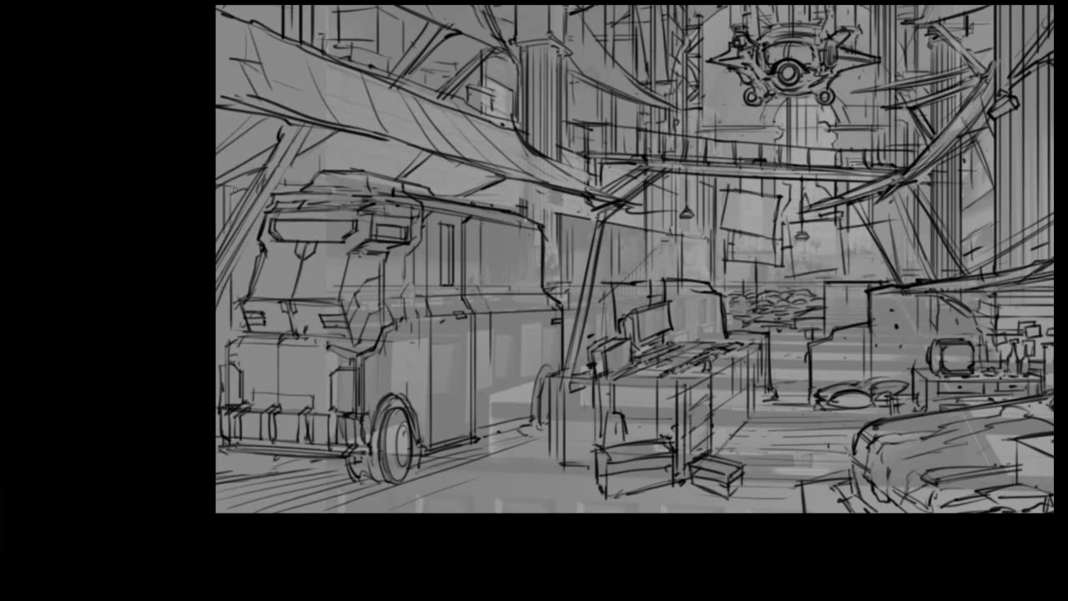
mouse_move(457, 172)
mouse_down()
mouse_move(561, 225)
mouse_move(551, 284)
mouse_up()
drag(551, 237, 551, 287)
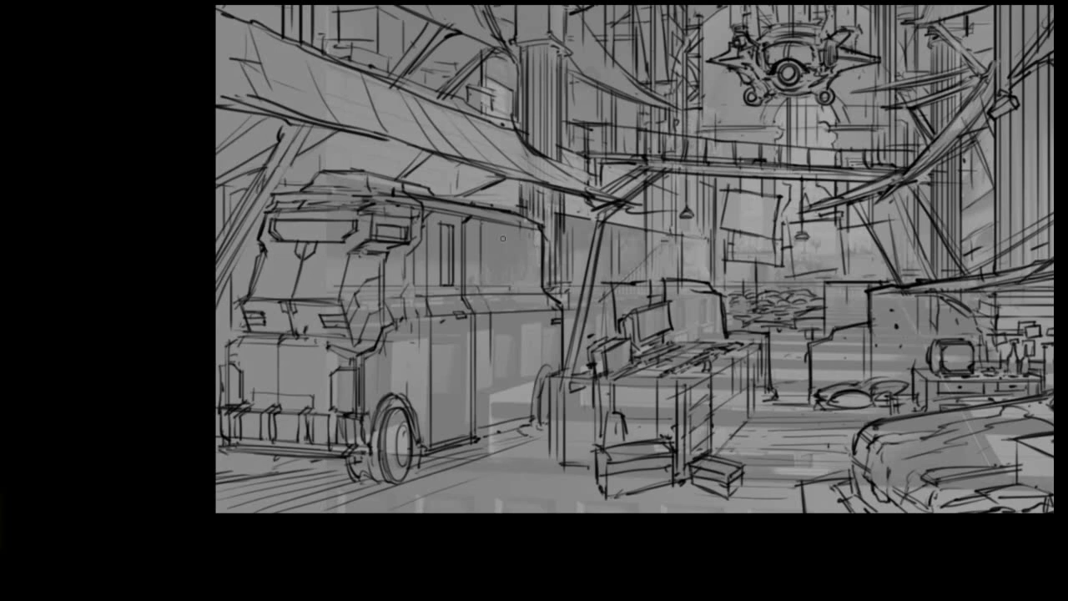
Draw a small side window, darken the rear edge and underline the front bumper.
drag(498, 244, 533, 254)
drag(554, 325, 554, 359)
drag(425, 211, 413, 249)
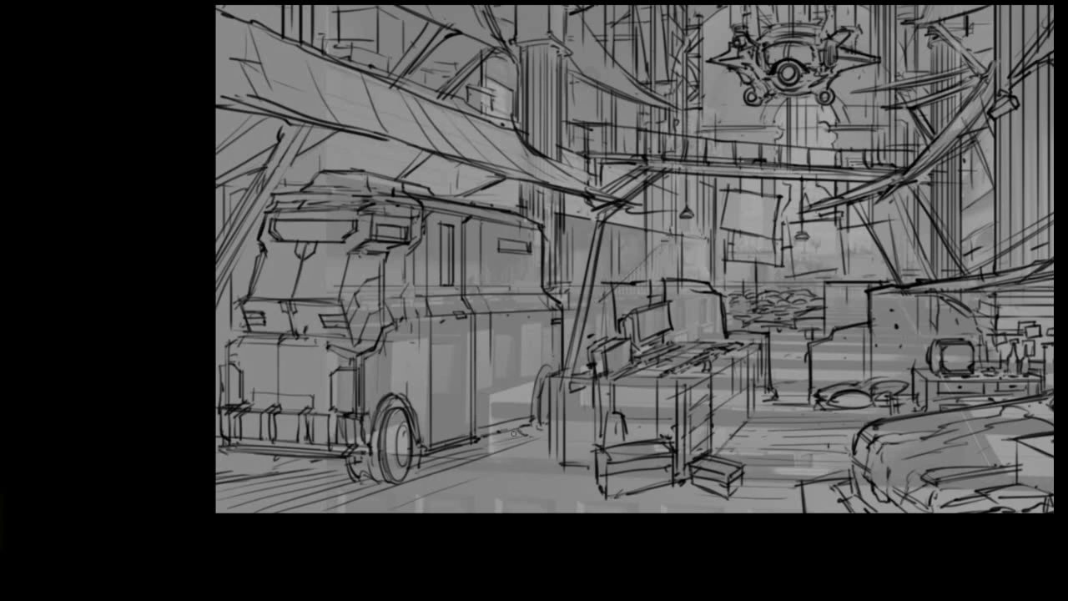
drag(232, 457, 259, 461)
Hatch floor lines in front of the desk, extending them to the right.
drag(542, 459, 534, 439)
drag(471, 417, 529, 424)
drag(420, 467, 537, 424)
mouse_move(430, 492)
mouse_down()
mouse_move(541, 447)
mouse_move(551, 455)
mouse_up()
mouse_move(501, 484)
mouse_down()
mouse_move(584, 460)
mouse_move(580, 473)
mouse_up()
mouse_move(555, 506)
mouse_down()
mouse_move(626, 485)
mouse_move(668, 500)
mouse_move(743, 498)
mouse_up()
scroll(668, 467, up, 2)
mouse_move(548, 482)
mouse_down()
mouse_move(501, 492)
mouse_move(525, 471)
mouse_up()
scroll(501, 288, up, 2)
Draw a vertical post with a short foot and faint floor strokes below the wheel.
mouse_move(501, 288)
mouse_down()
mouse_move(468, 251)
mouse_move(518, 137)
mouse_up()
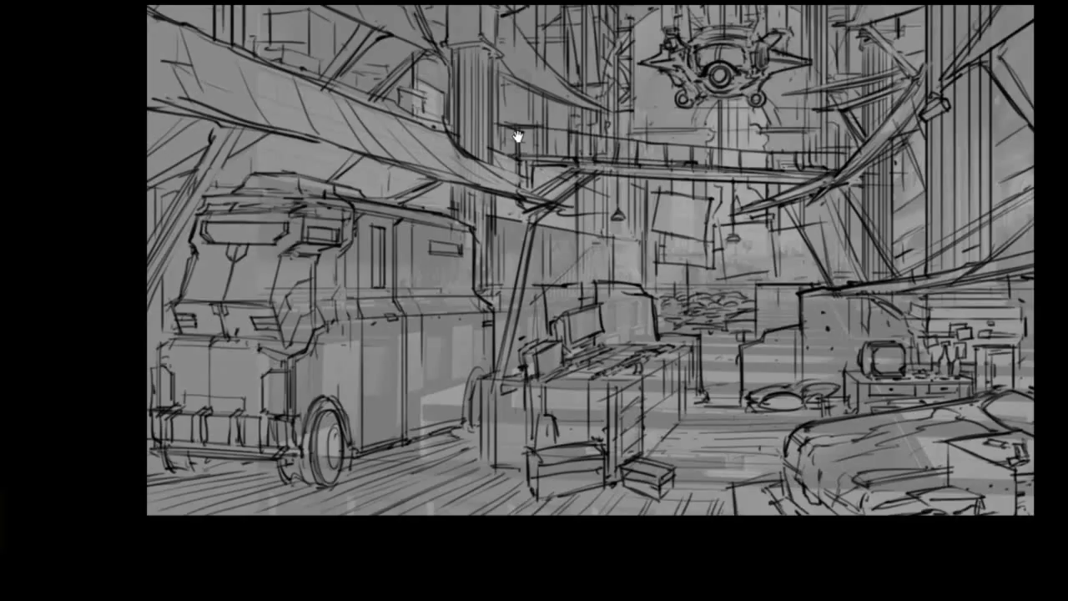
drag(482, 374, 484, 470)
drag(481, 466, 506, 466)
drag(167, 492, 213, 495)
drag(317, 493, 417, 501)
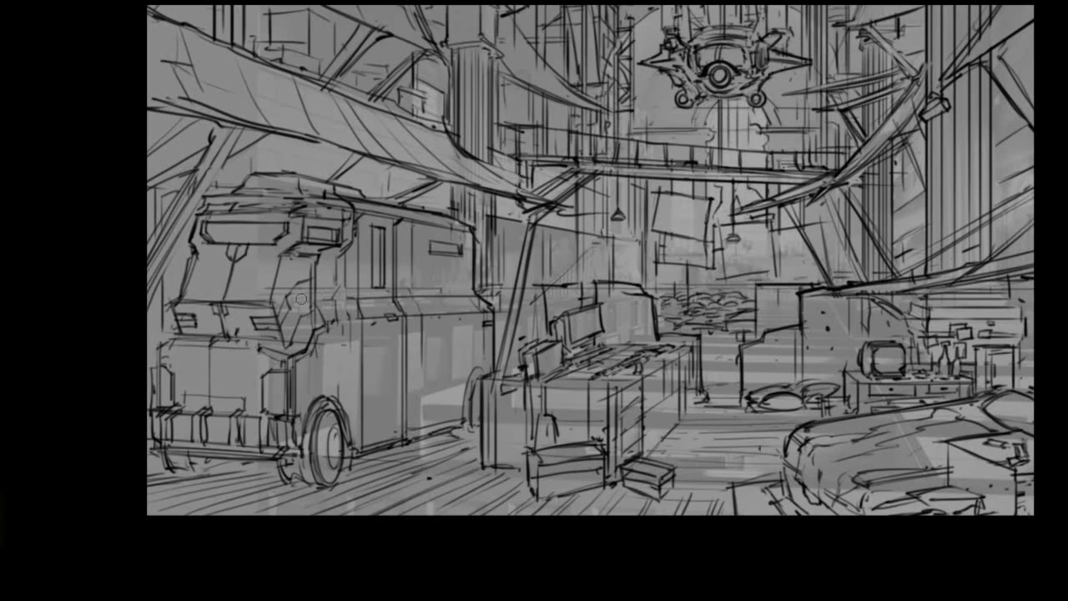
Add a vertical line and squiggly machinery detail on the truck's side.
mouse_move(309, 292)
mouse_down()
mouse_move(317, 343)
mouse_move(299, 412)
mouse_up()
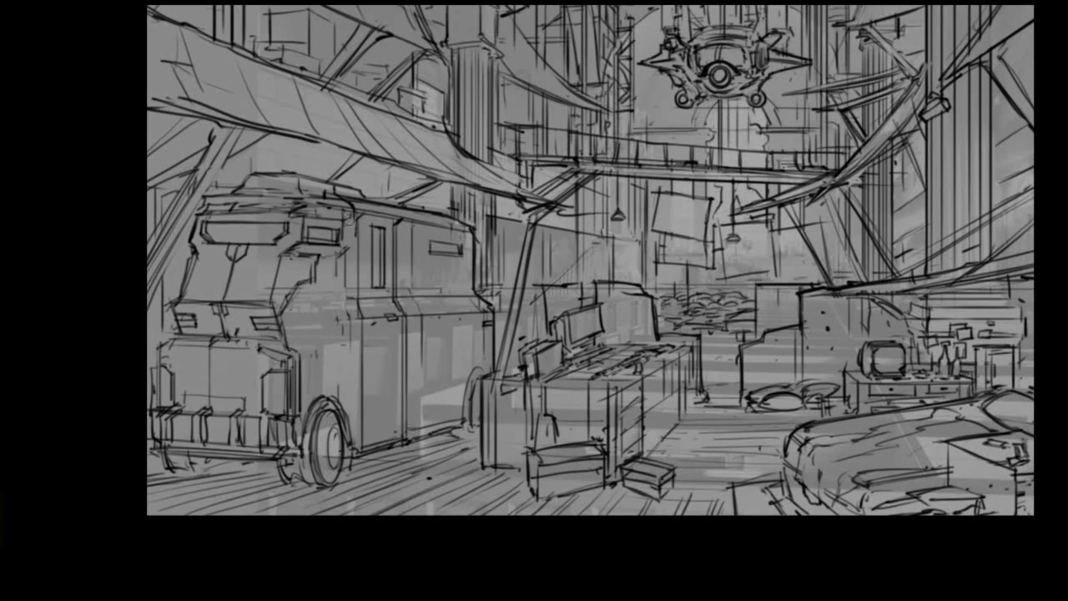
drag(341, 274, 341, 325)
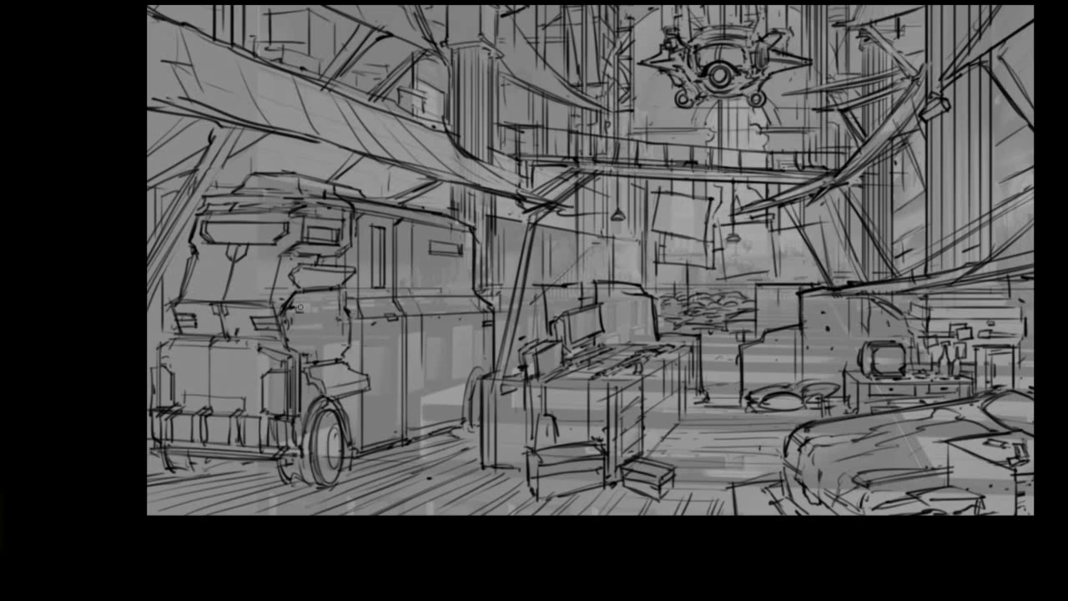
drag(299, 324, 299, 349)
mouse_move(294, 309)
mouse_down()
mouse_move(297, 349)
mouse_move(314, 309)
mouse_move(311, 344)
mouse_up()
mouse_move(314, 292)
mouse_down()
mouse_move(313, 351)
mouse_move(330, 316)
mouse_move(331, 349)
mouse_move(344, 352)
mouse_up()
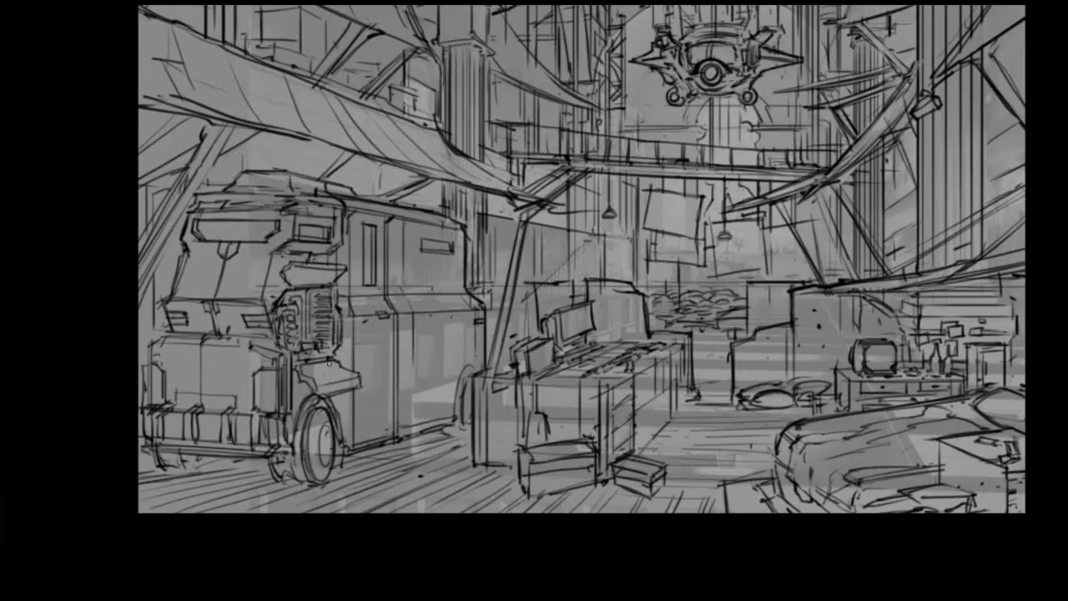
Draw several hose lines running down the truck's side.
drag(327, 361, 368, 476)
drag(324, 355, 357, 480)
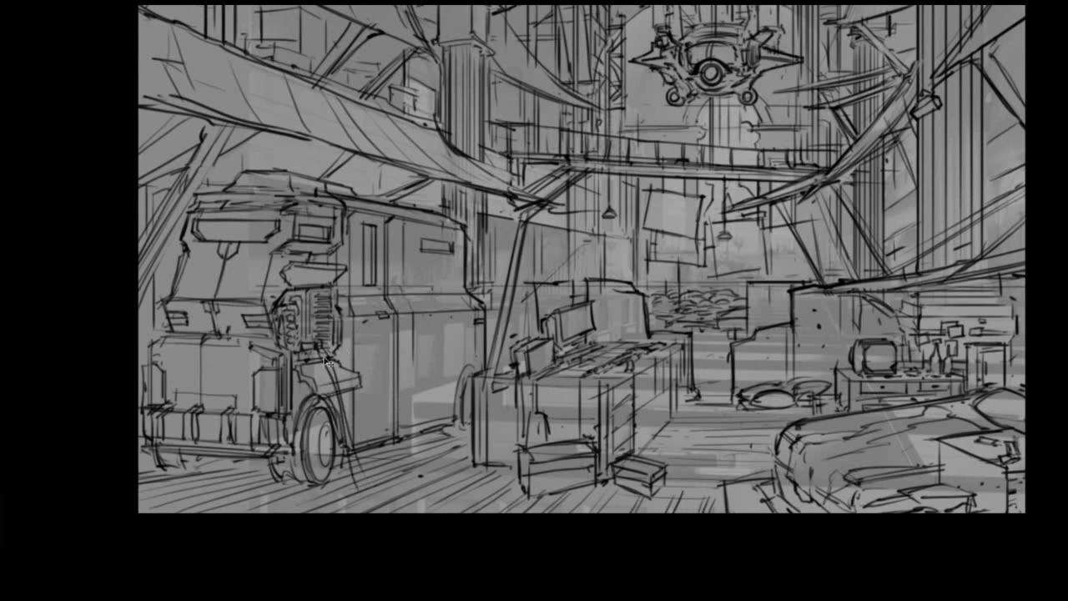
drag(321, 354, 355, 484)
drag(321, 351, 367, 472)
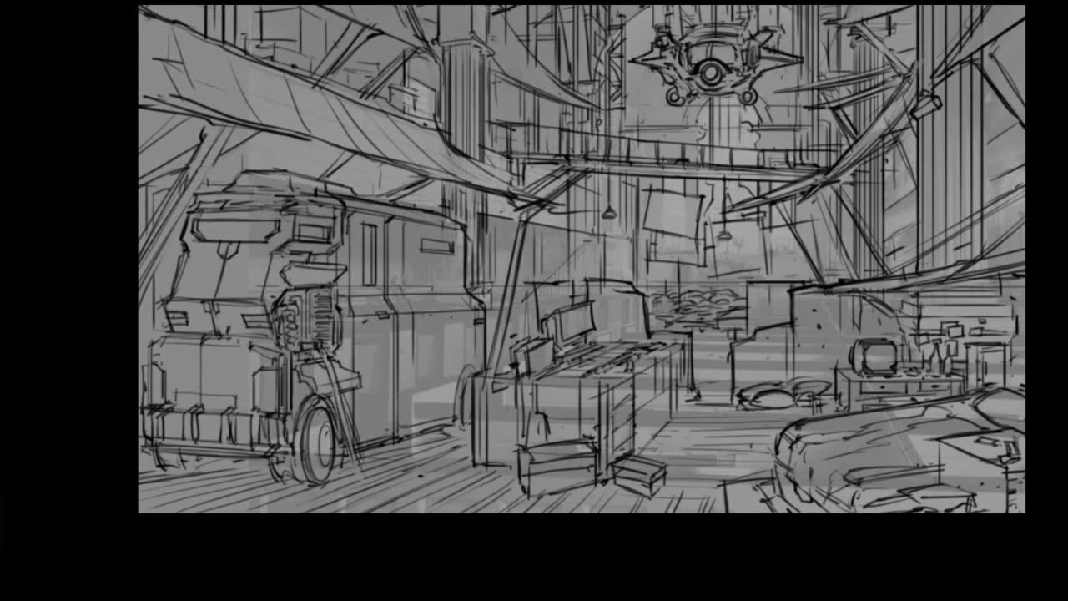
drag(534, 301, 556, 247)
Draw a dark cable from the hose across the floor, redoing it several times.
mouse_move(380, 367)
mouse_down()
mouse_move(434, 443)
mouse_move(559, 442)
mouse_up()
drag(388, 424, 534, 444)
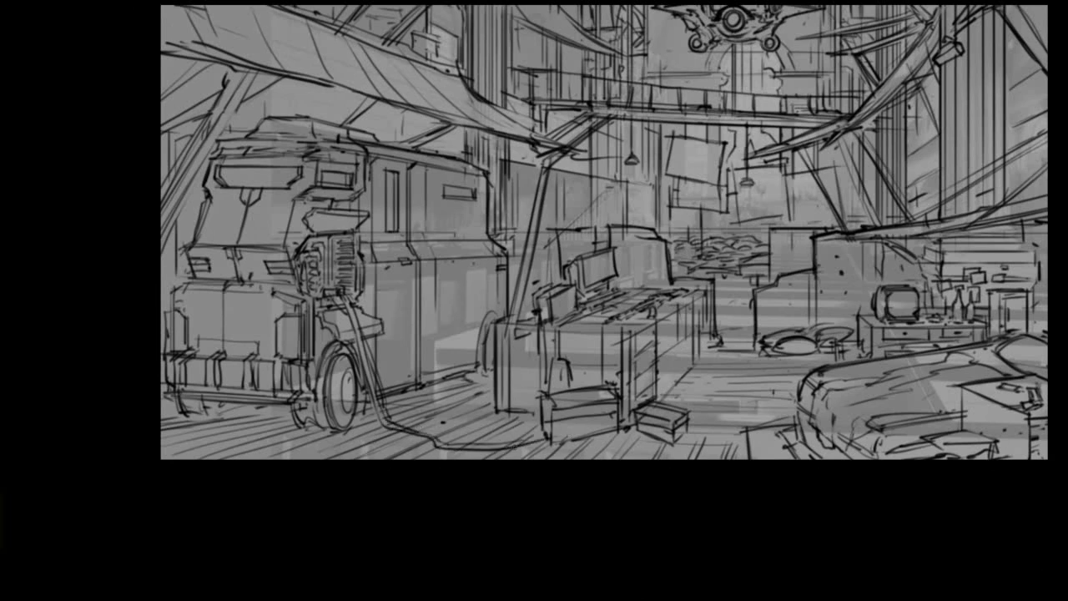
mouse_move(393, 424)
mouse_down()
mouse_move(456, 442)
mouse_move(553, 442)
mouse_up()
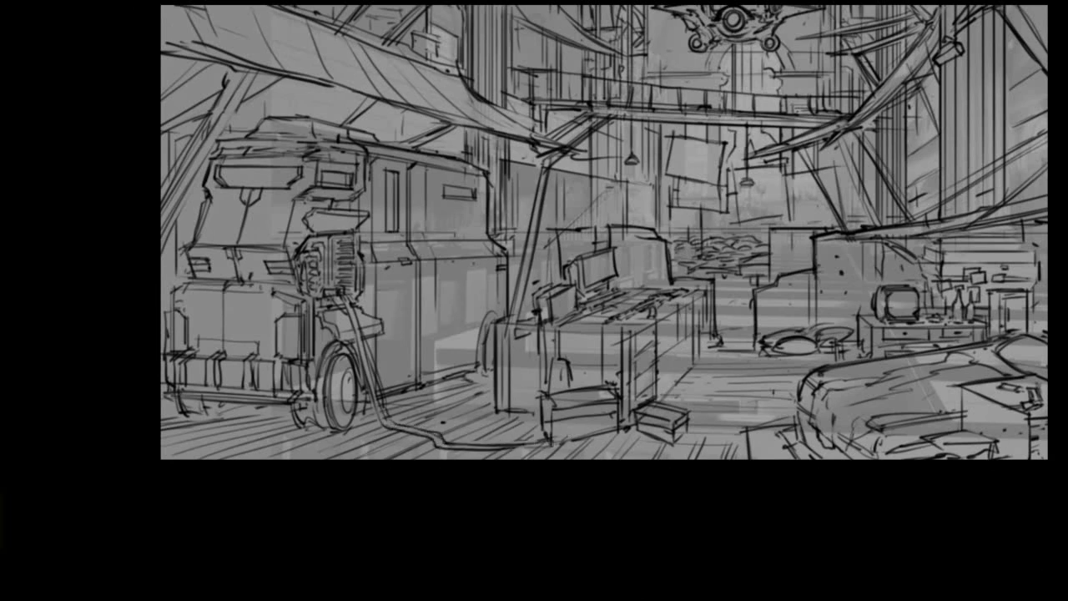
key(ctrl+z)
drag(430, 435, 532, 451)
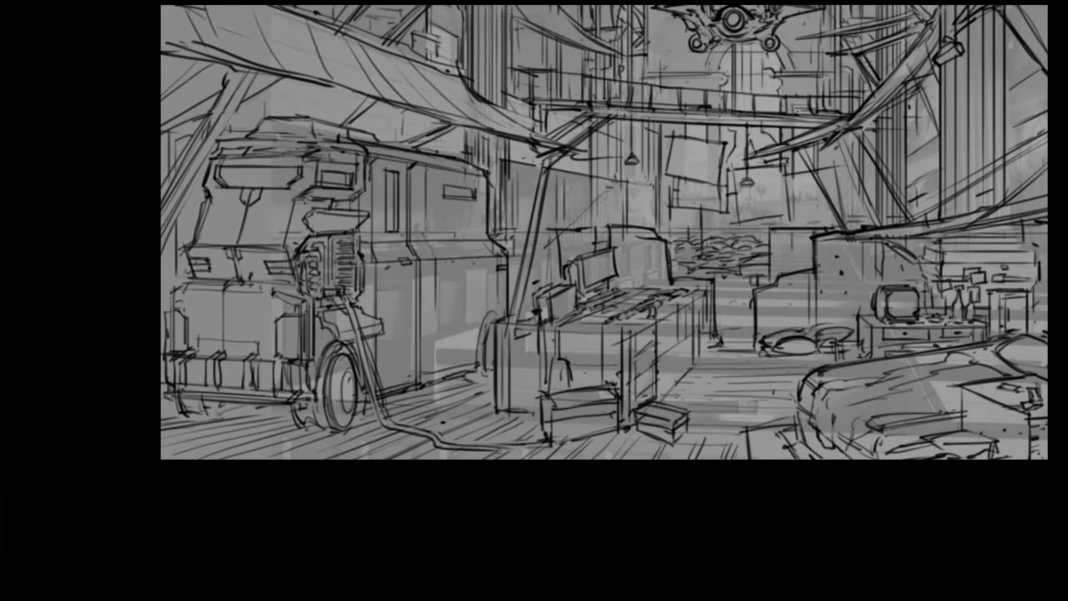
key(ctrl+z)
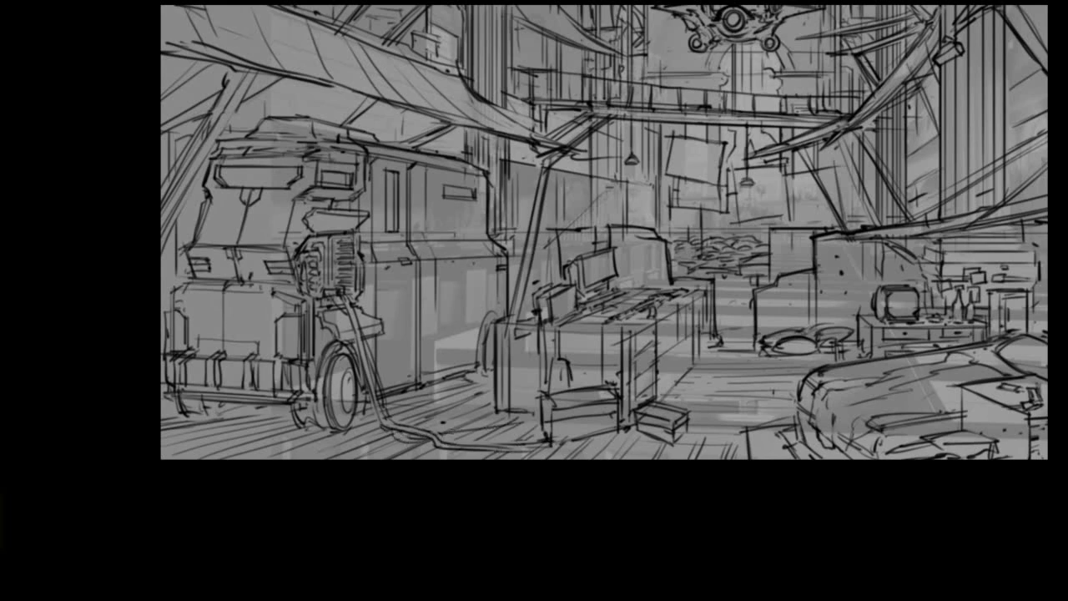
mouse_move(430, 426)
mouse_down()
mouse_move(537, 434)
mouse_move(521, 439)
mouse_up()
key(ctrl+z)
key(ctrl+z)
drag(434, 422, 542, 439)
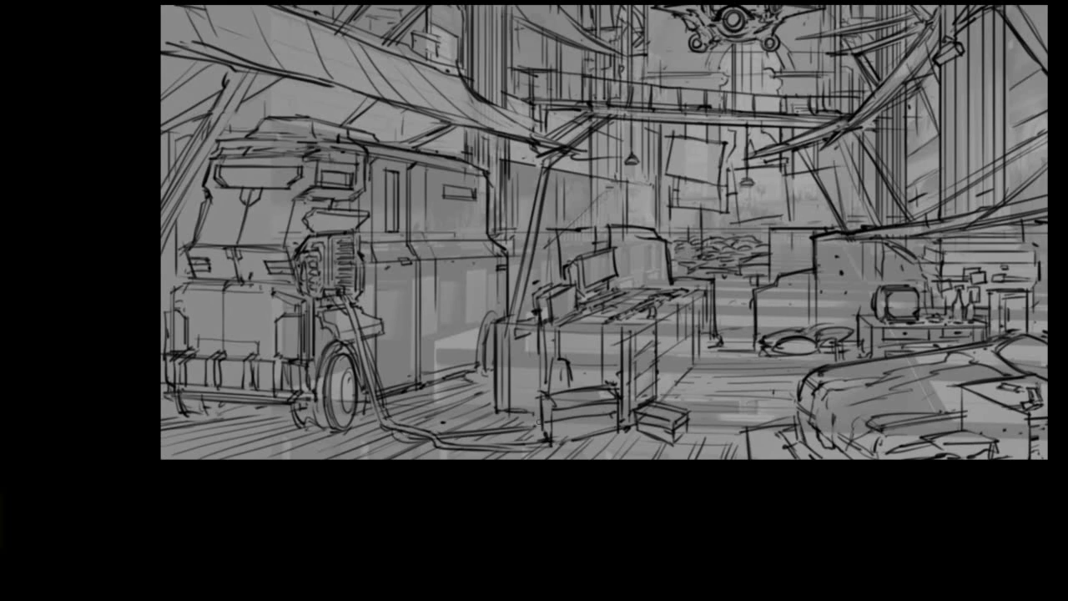
scroll(584, 242, up, 2)
drag(443, 467, 451, 489)
drag(475, 371, 534, 359)
drag(468, 334, 434, 346)
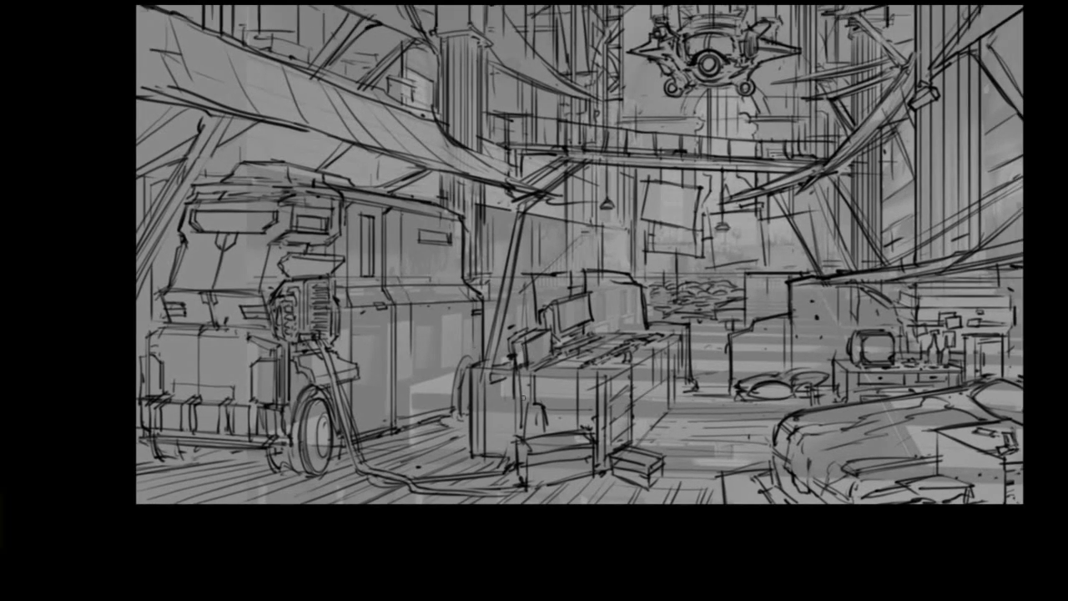
drag(515, 397, 518, 447)
scroll(584, 334, up, 2)
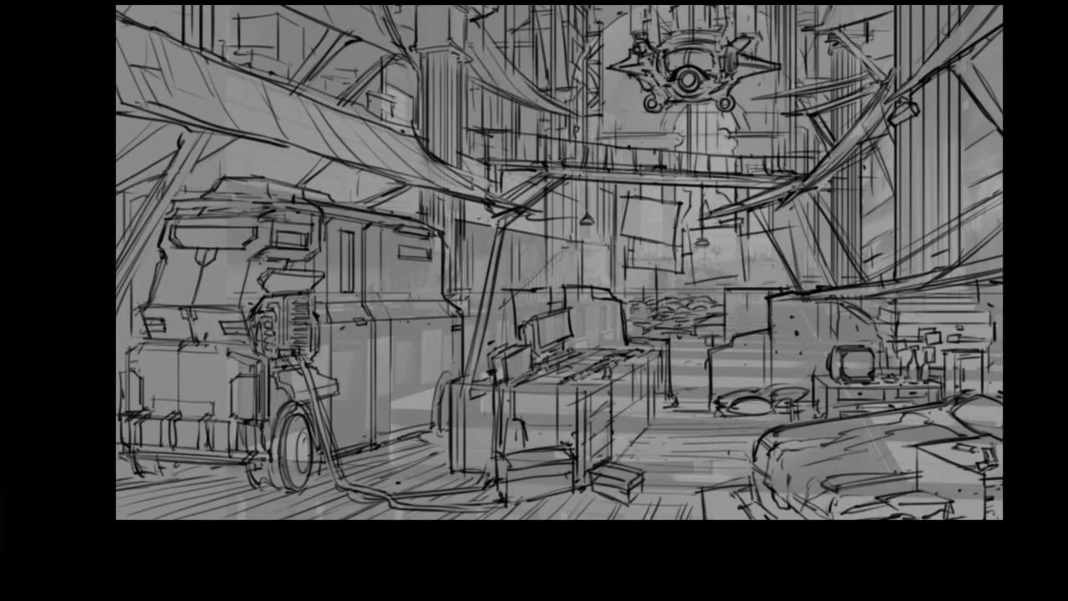
Add small hatching and dark strokes on the central column, then pan around the scene.
drag(556, 247, 570, 293)
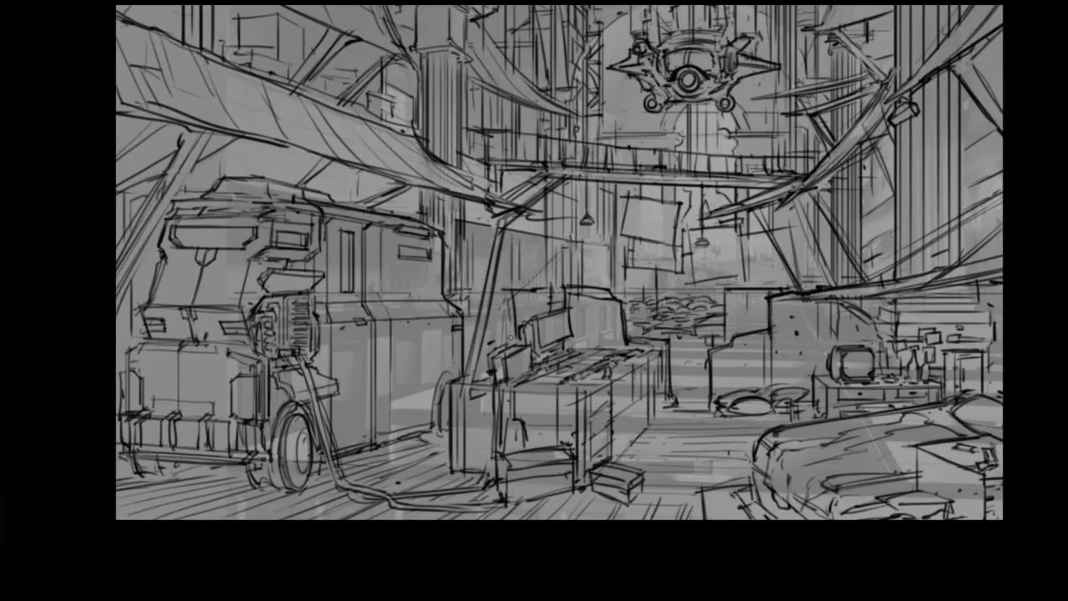
mouse_move(676, 184)
mouse_down()
mouse_move(618, 221)
mouse_move(684, 208)
mouse_up()
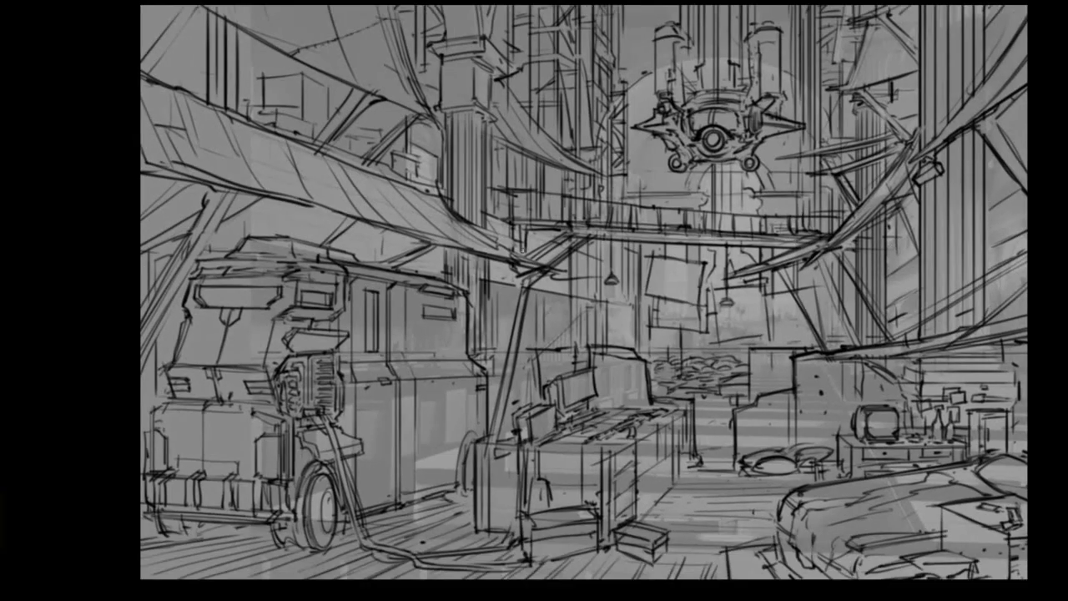
drag(517, 251, 585, 309)
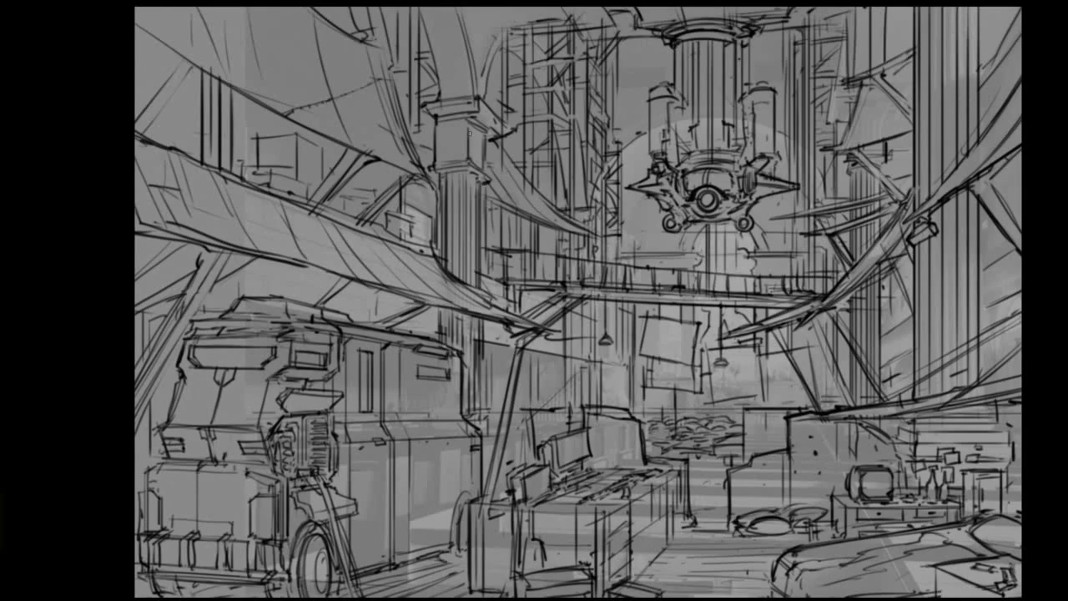
mouse_move(441, 125)
mouse_down()
mouse_move(472, 125)
mouse_move(479, 167)
mouse_up()
drag(401, 100, 401, 9)
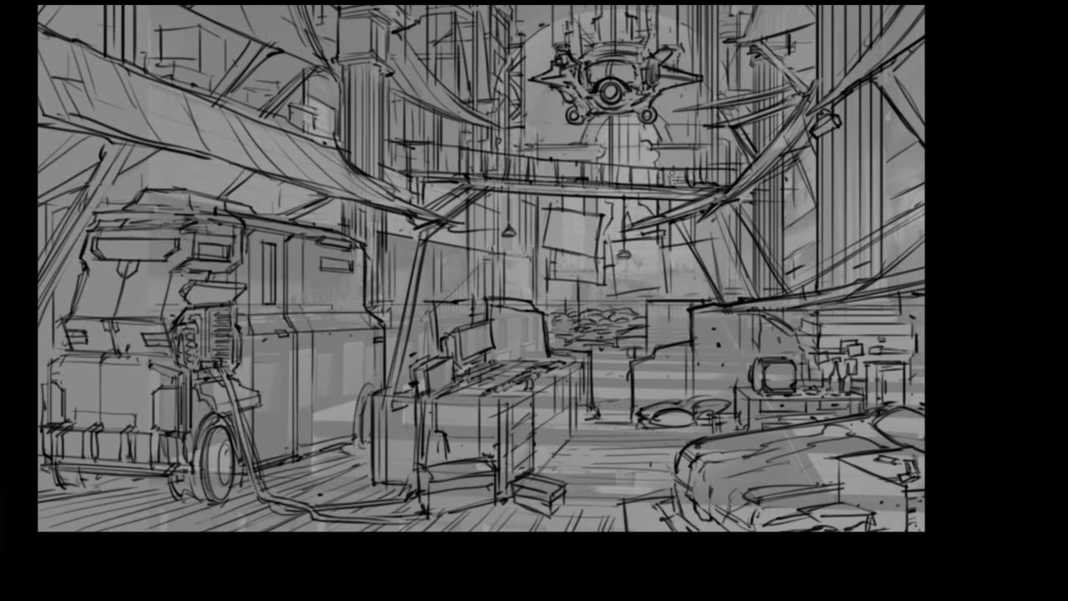
drag(584, 317, 602, 271)
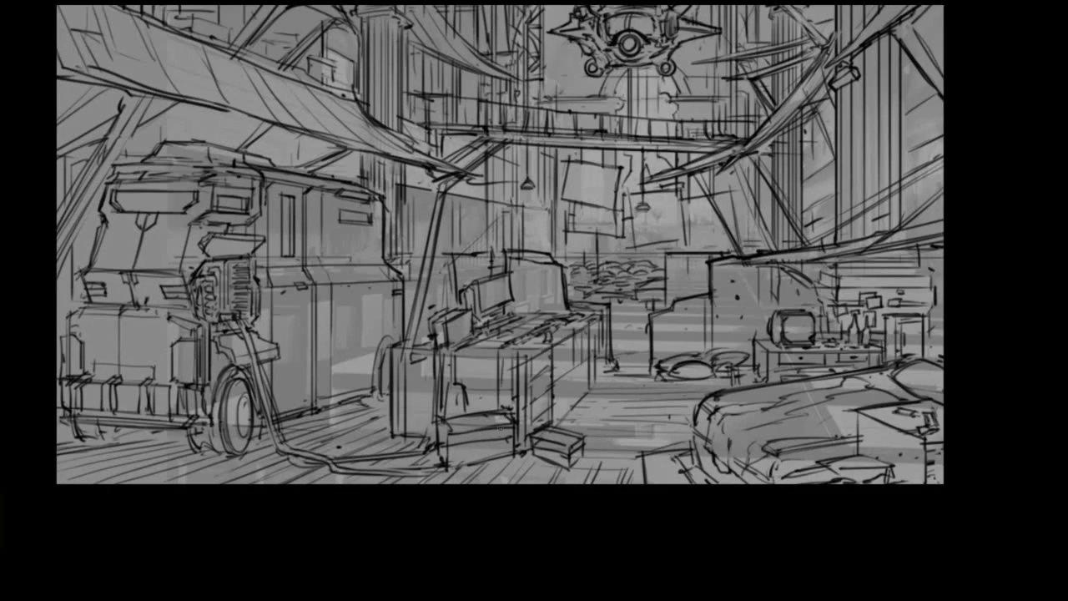
drag(662, 433, 763, 426)
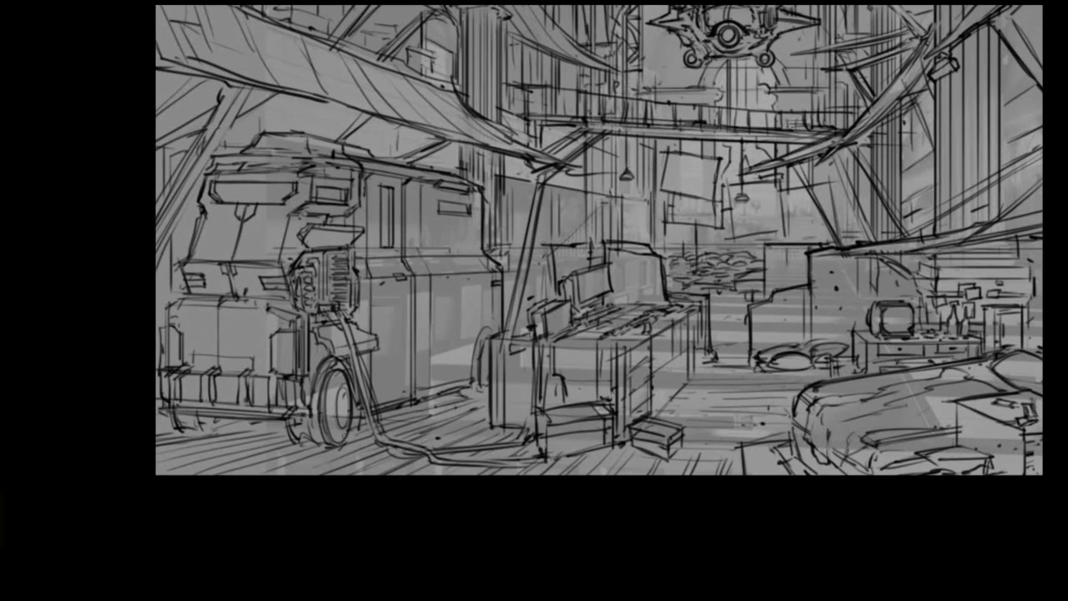
scroll(339, 409, up, 3)
scroll(339, 409, down, 2)
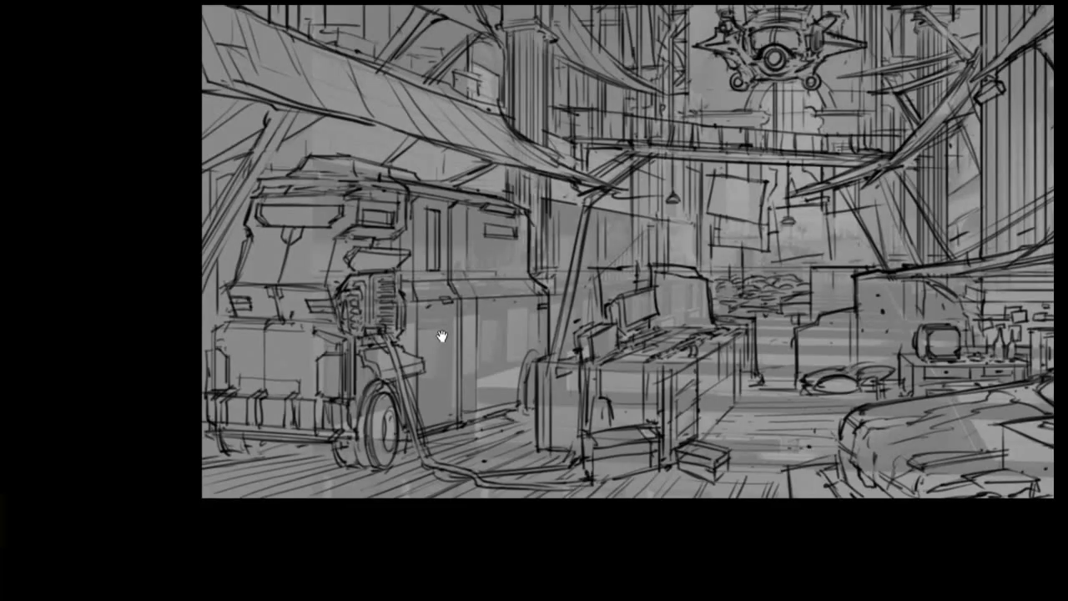
drag(584, 317, 588, 347)
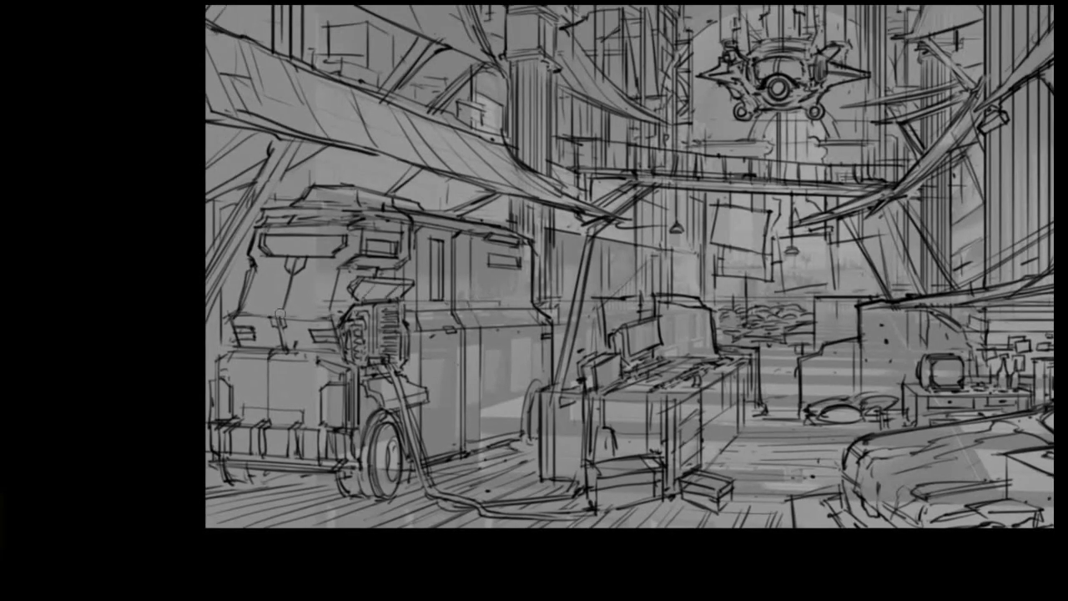
mouse_move(300, 314)
mouse_down()
mouse_move(418, 314)
mouse_move(396, 392)
mouse_move(405, 378)
mouse_up()
drag(349, 353, 448, 354)
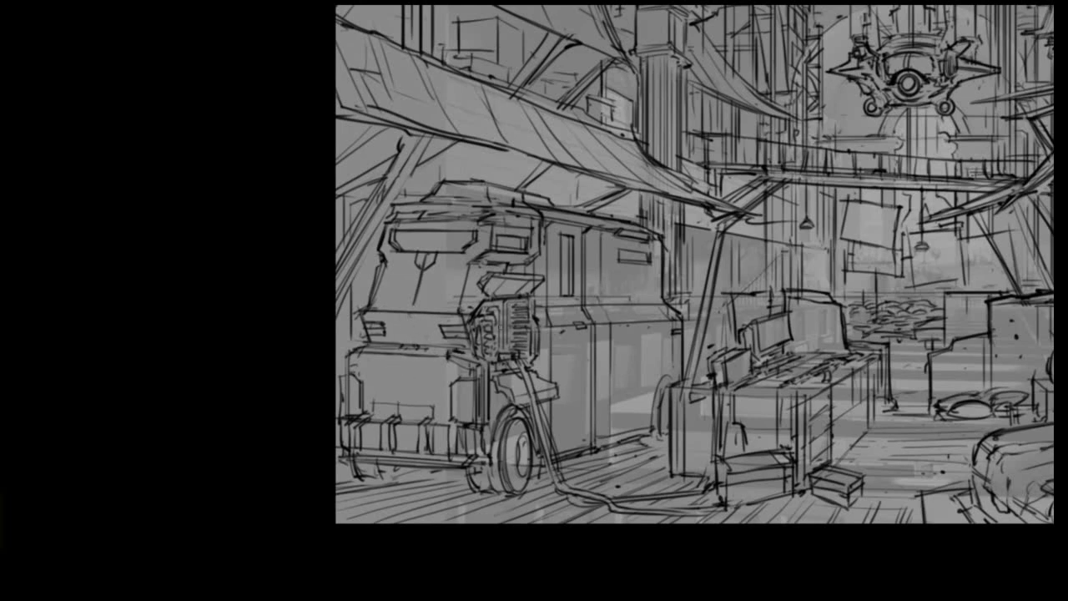
drag(417, 317, 396, 352)
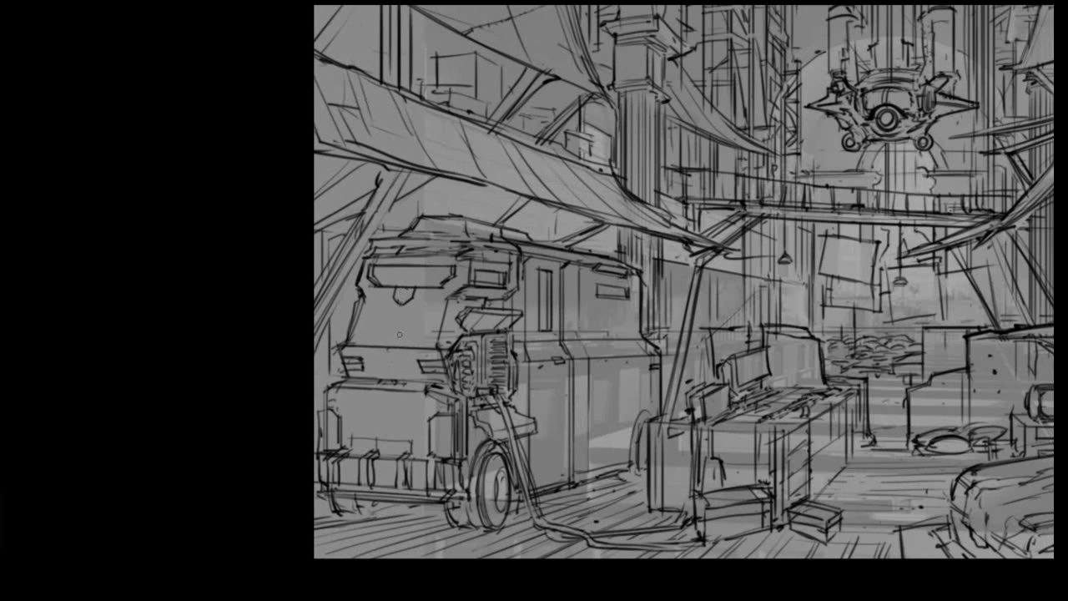
drag(633, 308, 603, 302)
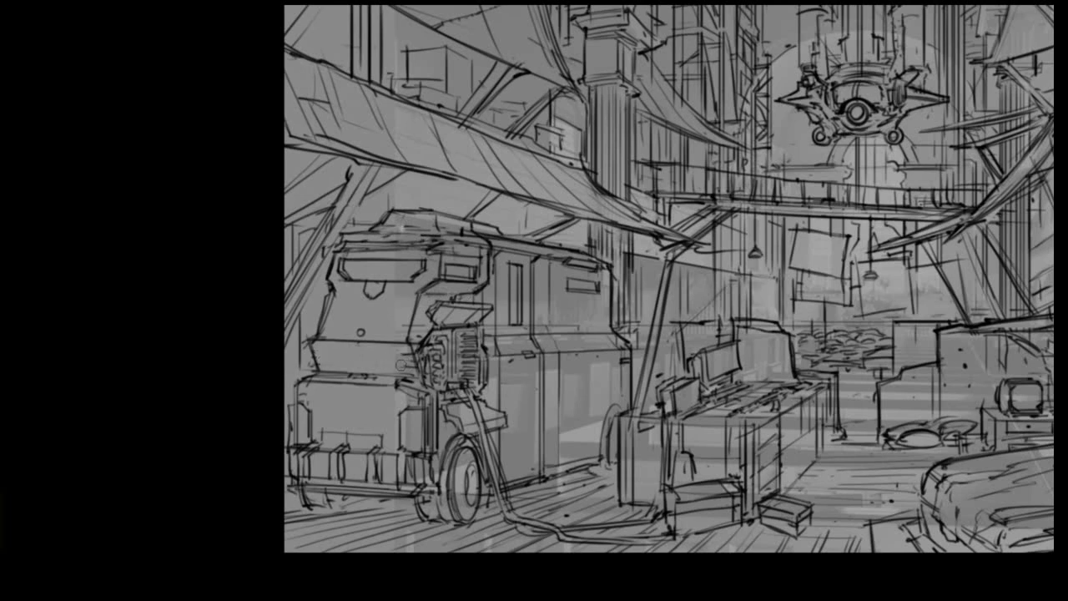
drag(542, 294, 596, 279)
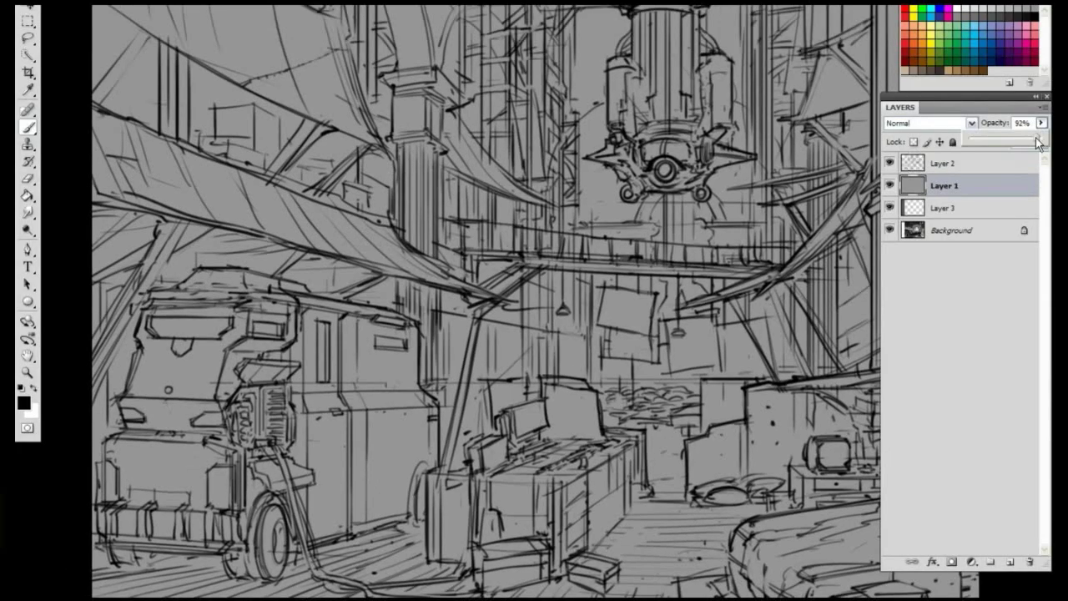
Lower the sketch layer's opacity and remove the unused empty Layer 3.
drag(1046, 144, 1034, 144)
click(988, 125)
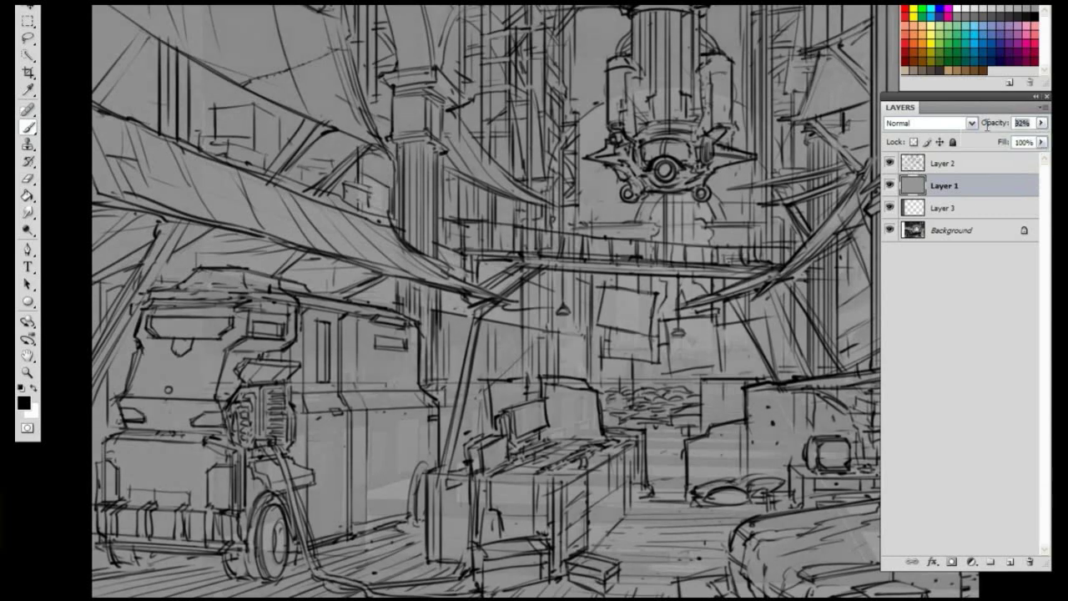
text(90)
key(alt+bracketleft)
key(ctrl+e)
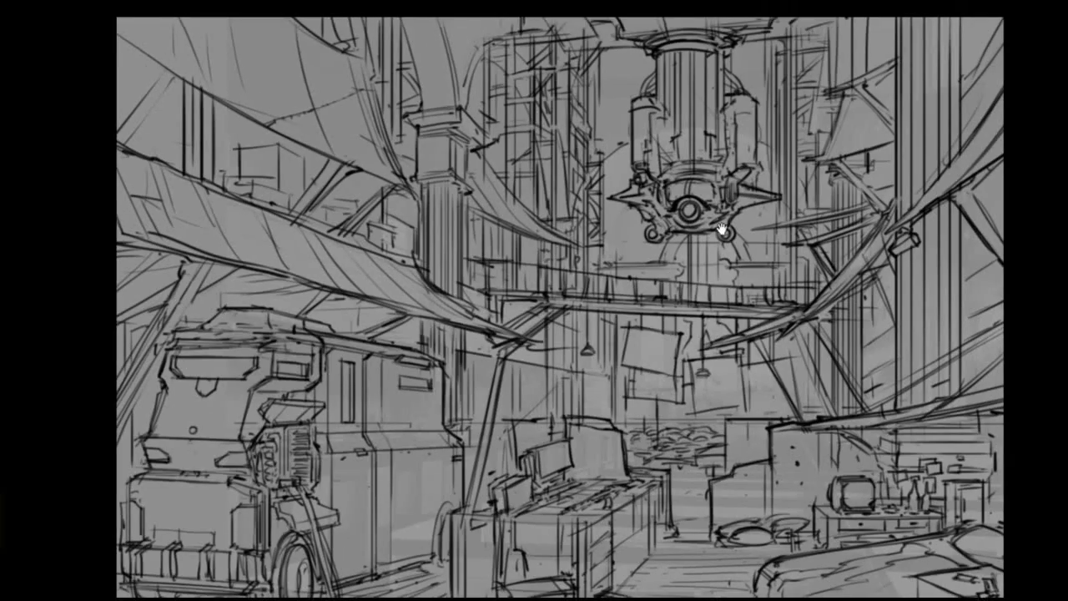
key(alt+bracketright)
Add a dark grey Multiply layer above Layer 1 at slightly reduced opacity.
click(1010, 562)
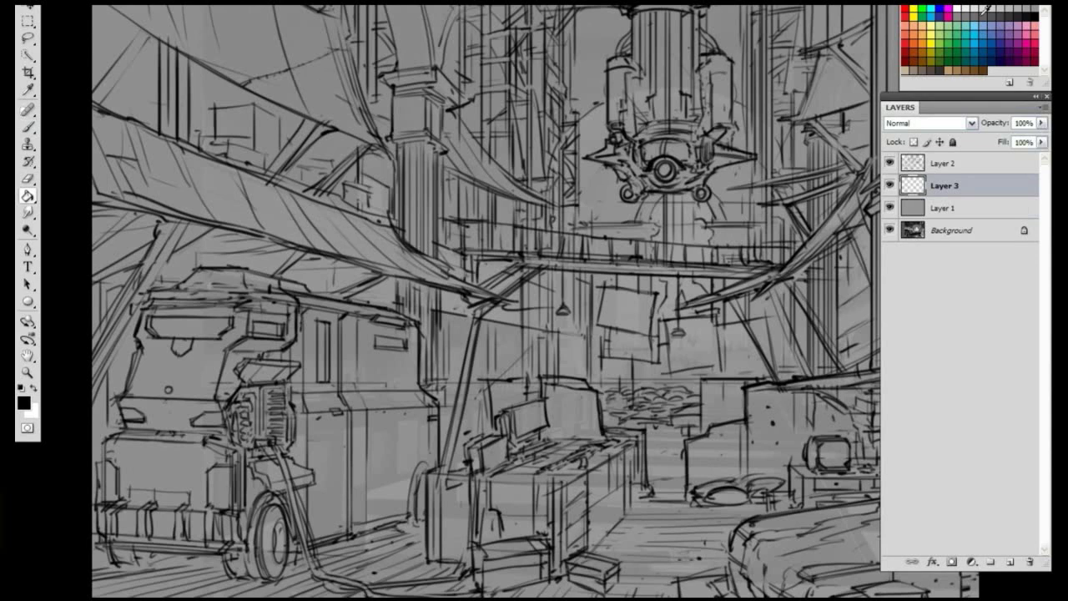
click(928, 123)
click(910, 167)
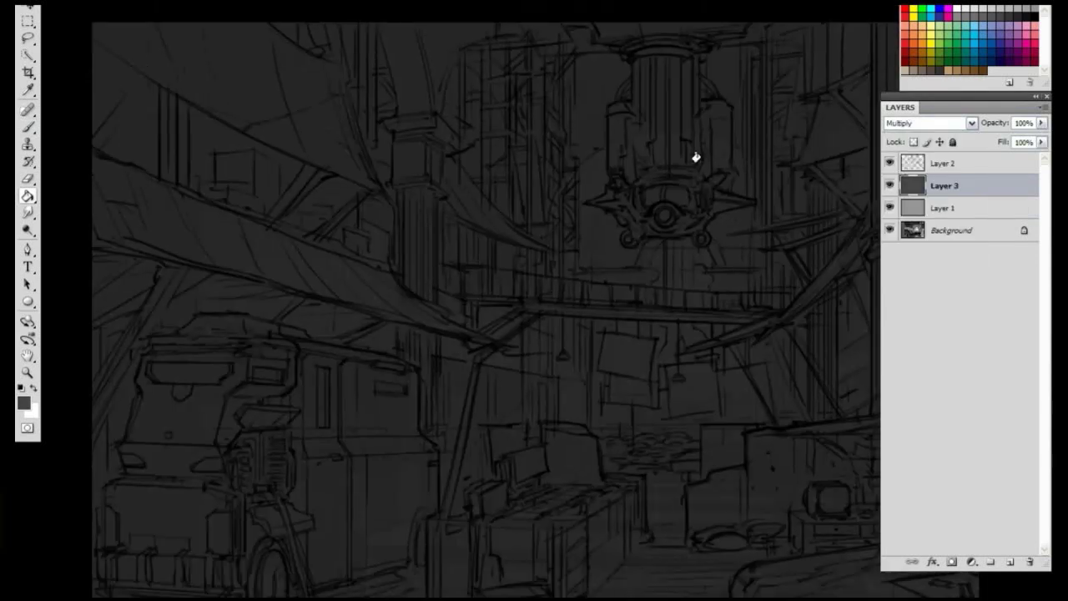
drag(1042, 124, 1032, 144)
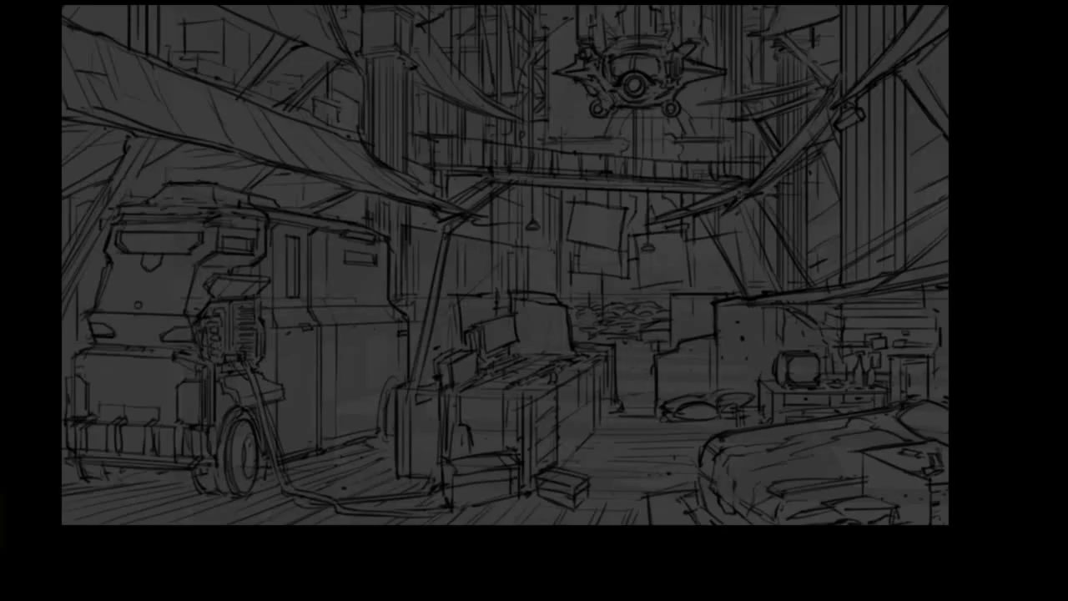
drag(800, 365, 940, 441)
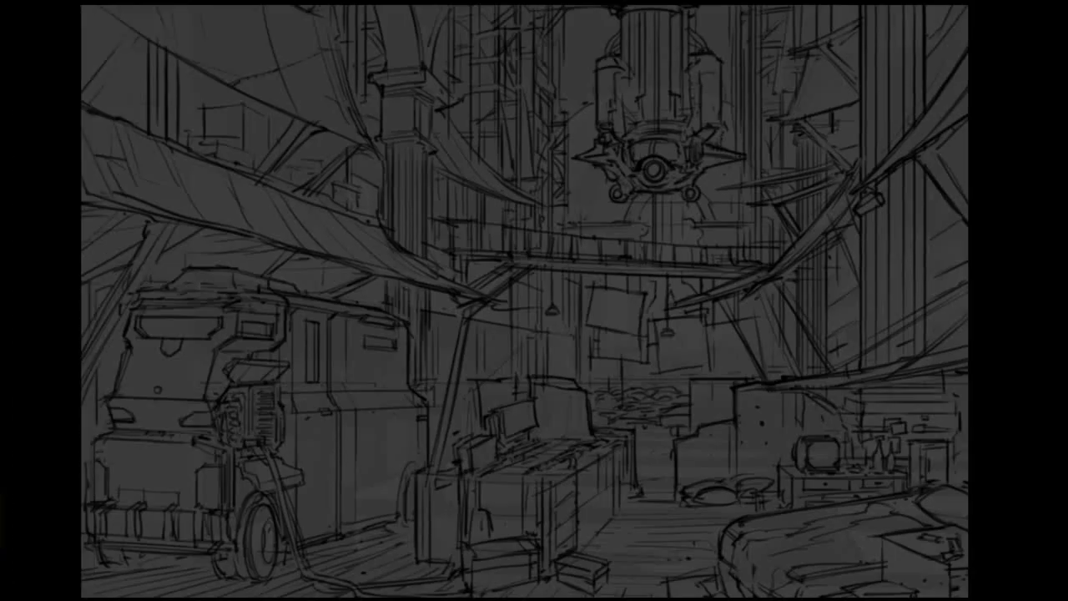
Create Layer 4 in Multiply mode and pick a soft brush preset.
key(f)
click(945, 185)
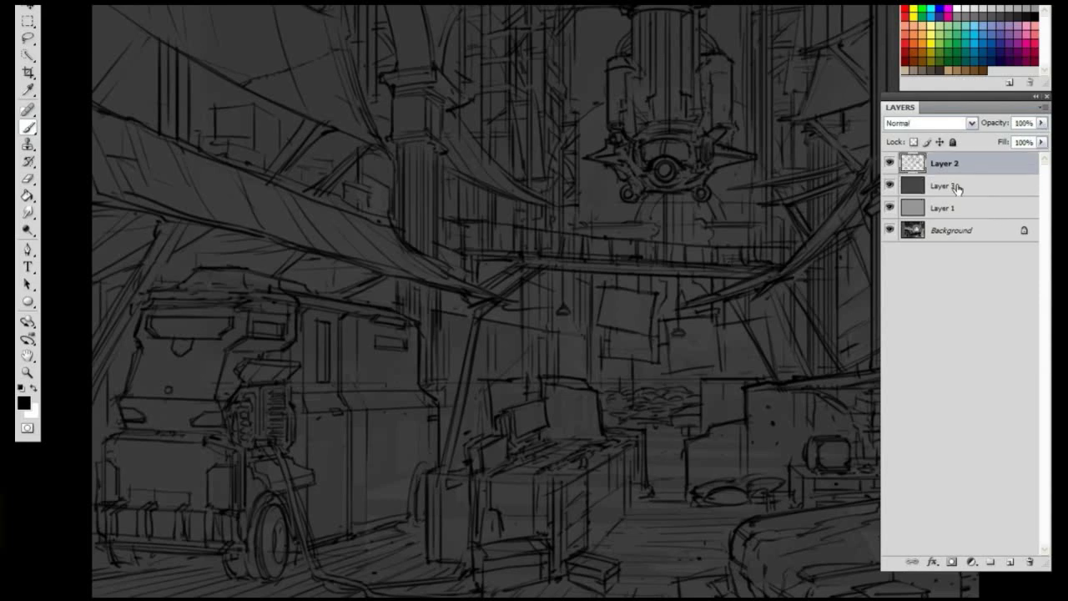
click(1011, 561)
click(929, 123)
click(929, 134)
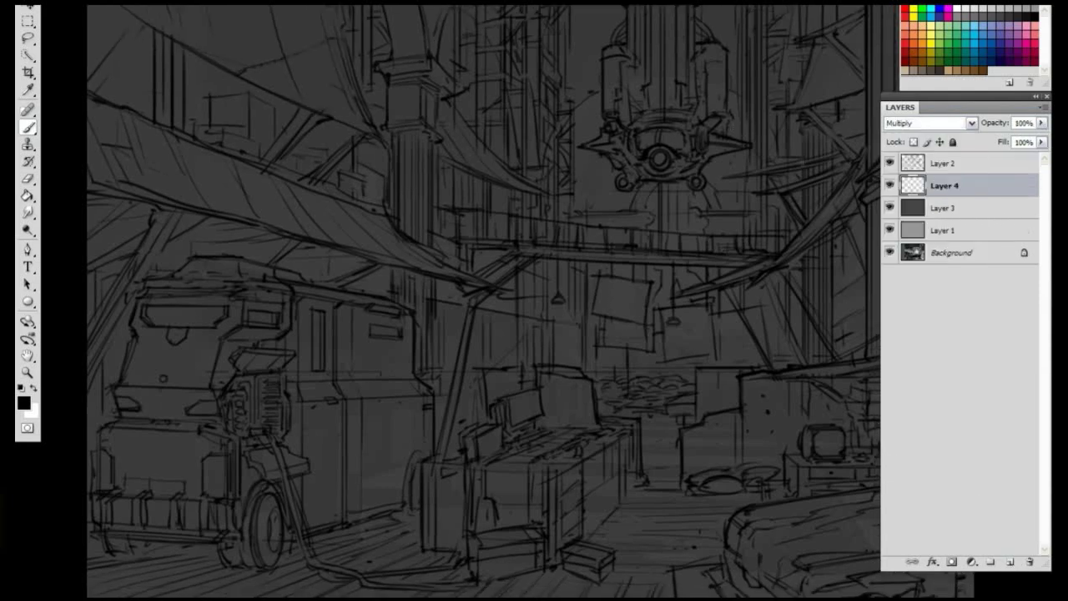
right_click(727, 192)
key(Escape)
Paint test strokes, then shade the truck's lower body.
drag(605, 275, 596, 459)
drag(576, 267, 584, 359)
key(f)
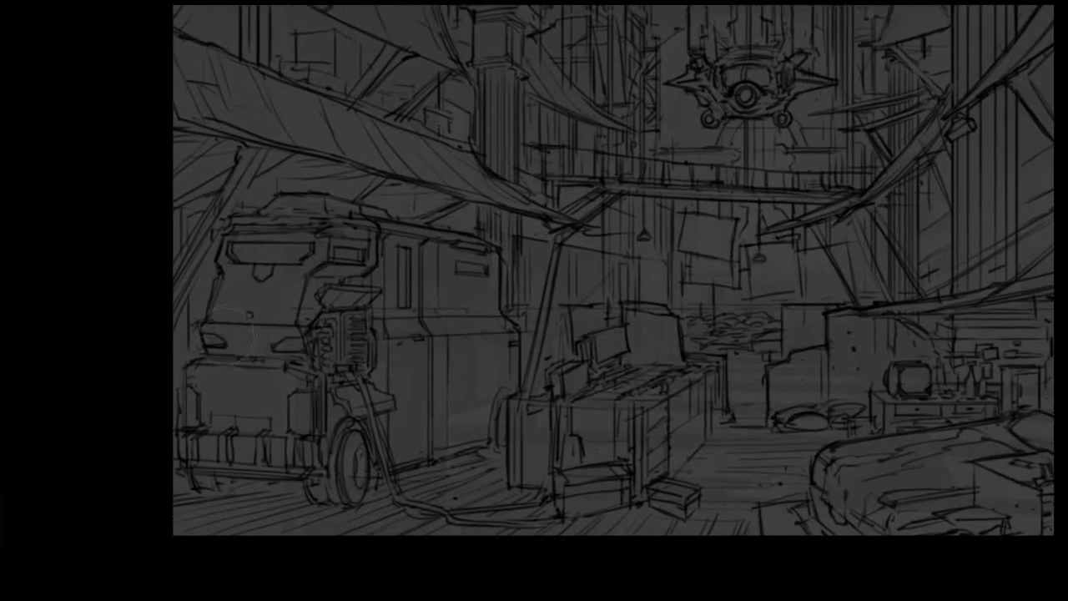
drag(534, 284, 584, 312)
mouse_move(267, 367)
mouse_down()
mouse_move(342, 380)
mouse_move(334, 376)
mouse_up()
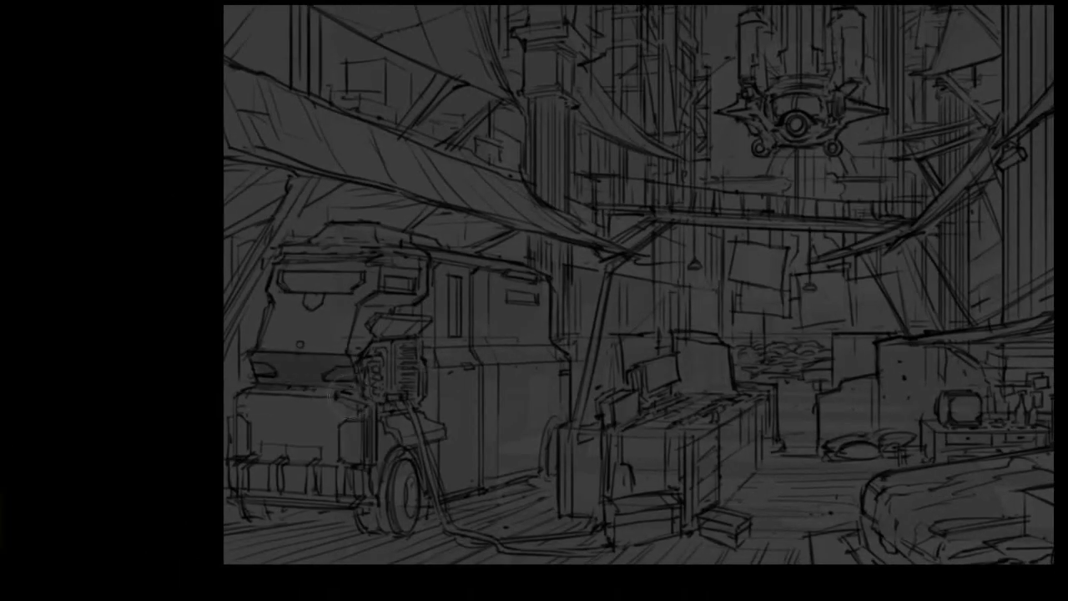
drag(250, 383, 359, 397)
drag(534, 284, 563, 310)
drag(267, 426, 376, 501)
drag(296, 438, 401, 526)
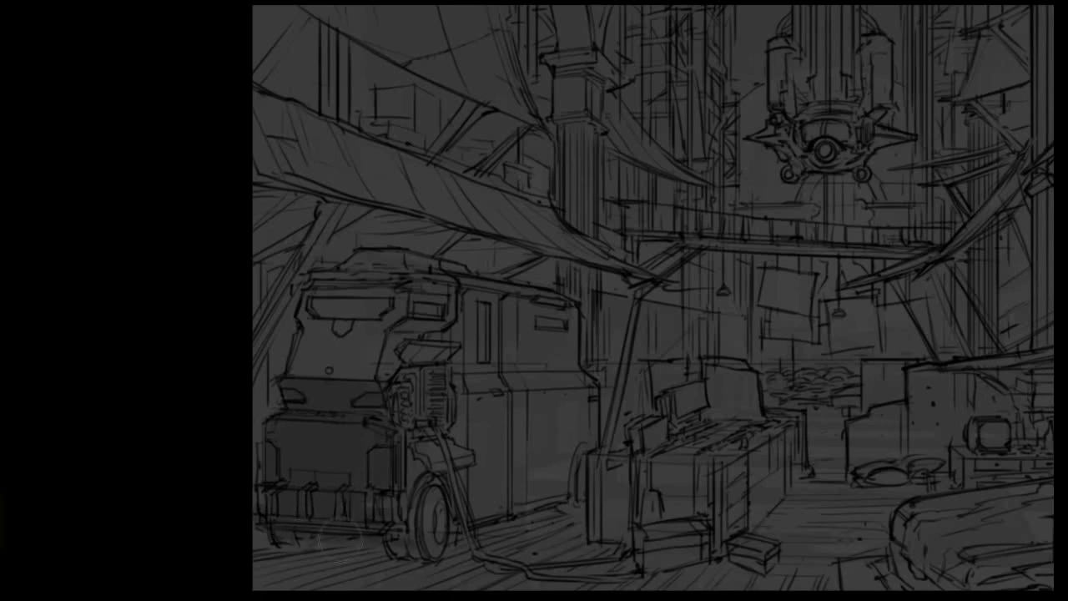
drag(267, 518, 384, 555)
scroll(534, 300, down, 2)
Shade the truck's left edge, under the left awning, and the floor beside the truck.
drag(534, 284, 566, 269)
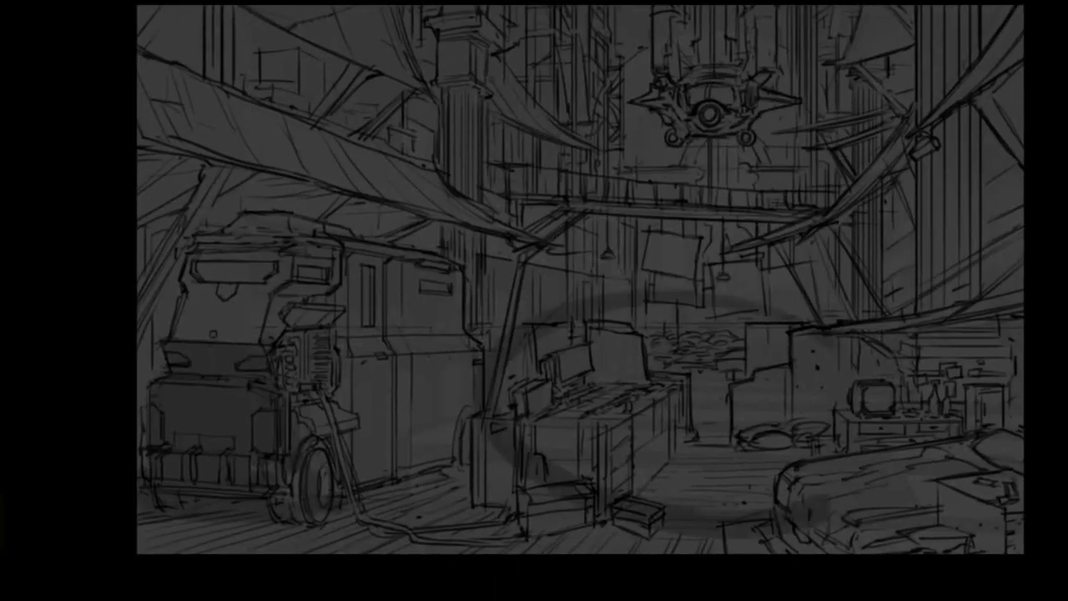
drag(267, 284, 192, 342)
drag(217, 250, 276, 343)
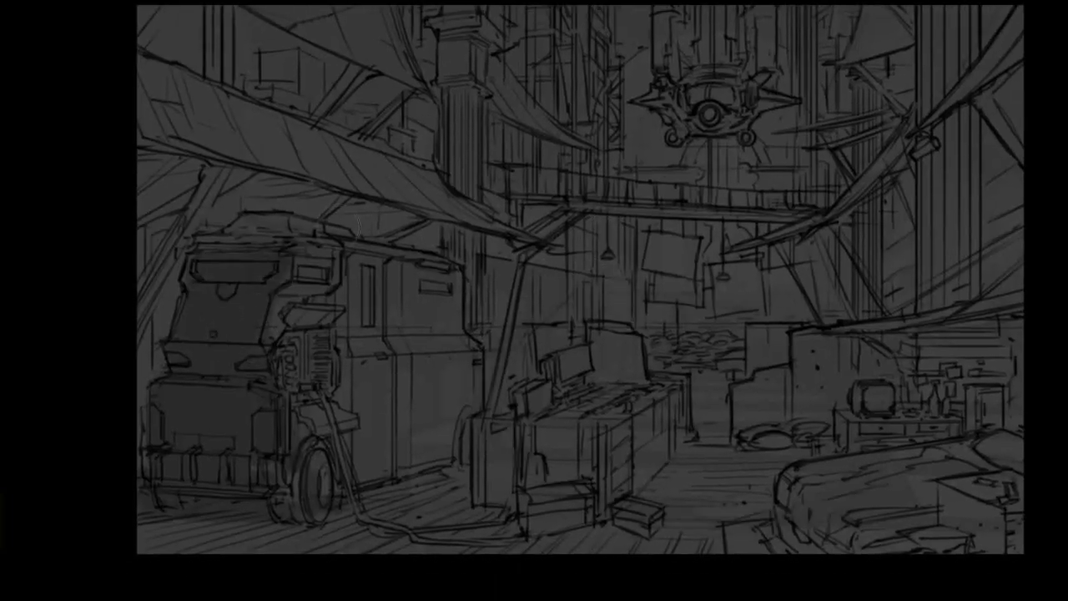
drag(401, 226, 150, 180)
drag(350, 158, 142, 200)
mouse_move(226, 209)
mouse_down()
mouse_move(117, 259)
mouse_move(146, 384)
mouse_up()
drag(158, 342, 125, 442)
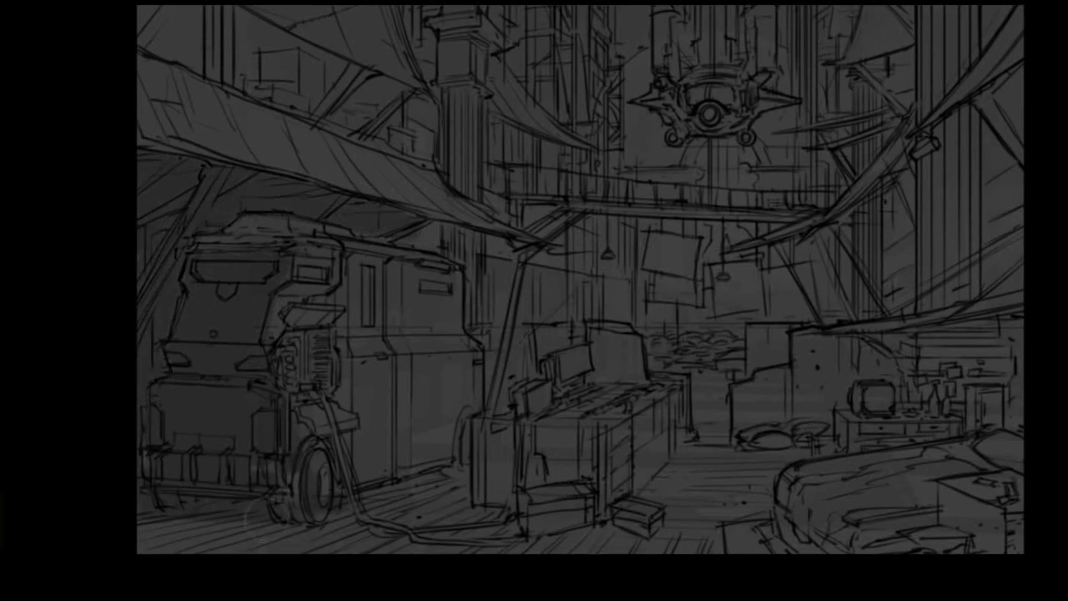
drag(138, 513, 259, 530)
Darken the truck's rear lower panel, the desk's front and side, and the floor under the desk.
drag(463, 497, 417, 472)
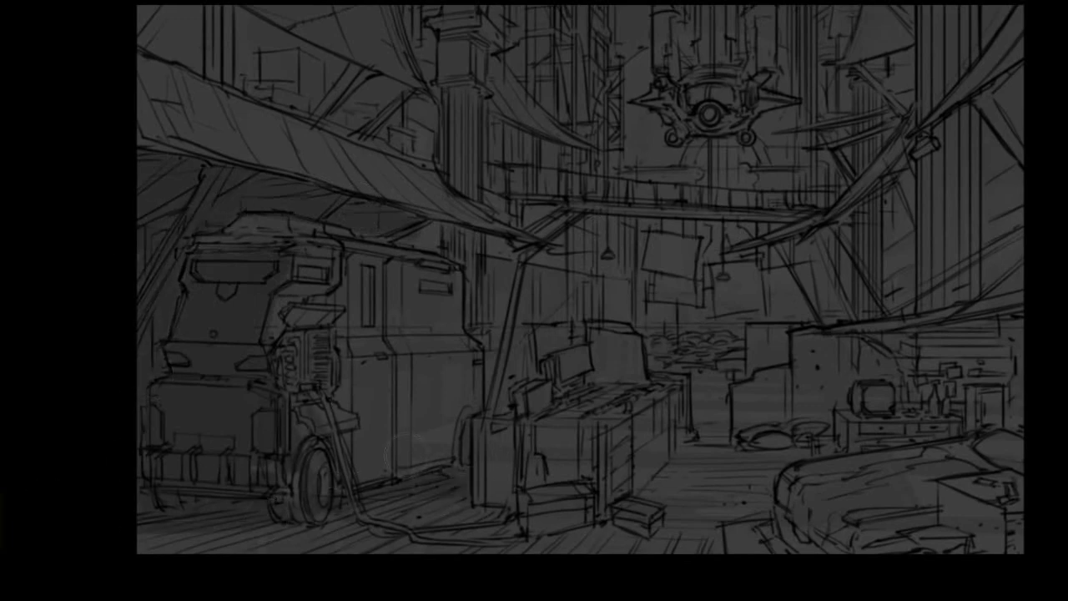
drag(388, 434, 460, 417)
mouse_move(400, 468)
mouse_down()
mouse_move(459, 401)
mouse_move(384, 418)
mouse_up()
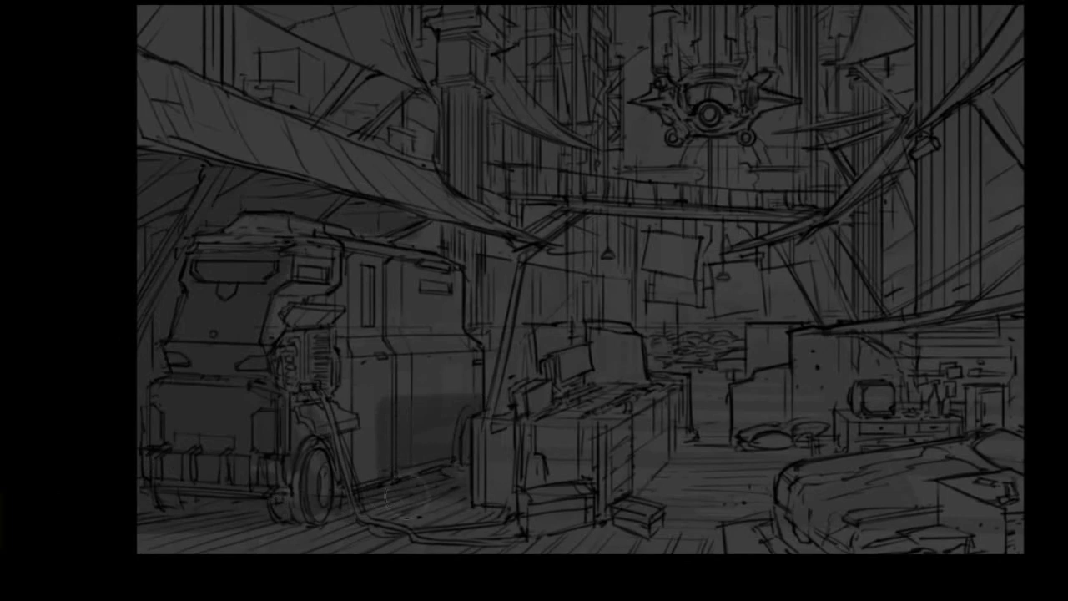
mouse_move(435, 493)
mouse_down()
mouse_move(480, 414)
mouse_move(585, 468)
mouse_move(418, 522)
mouse_up()
mouse_move(613, 518)
mouse_down()
mouse_move(576, 522)
mouse_move(622, 532)
mouse_up()
drag(401, 380, 427, 390)
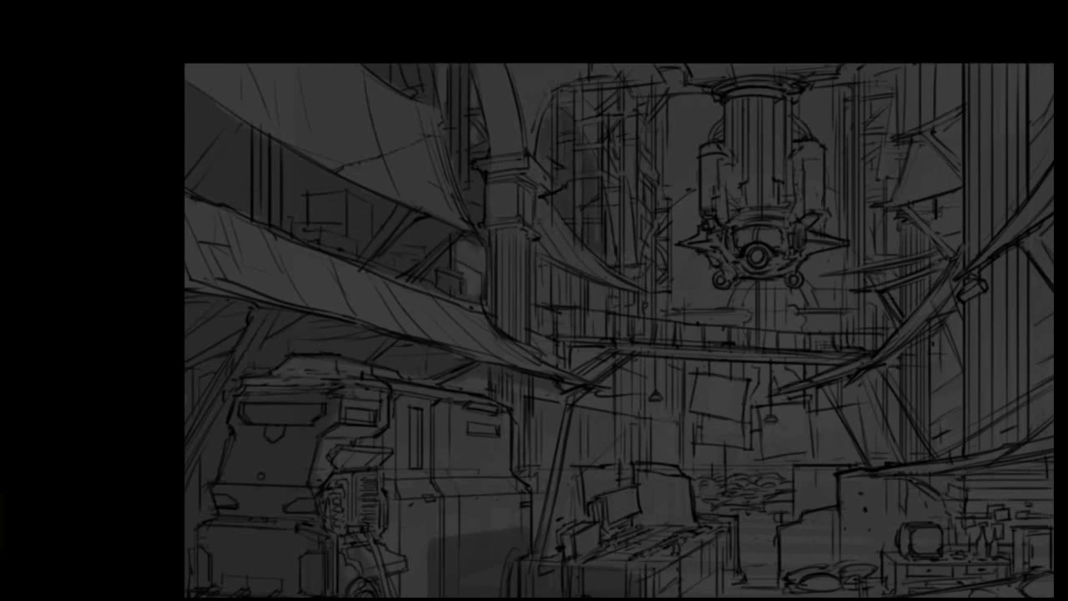
scroll(534, 301, down, 2)
Shade near the central column and hatch vertical and diagonal strokes on the right pillar.
mouse_move(538, 171)
mouse_down()
mouse_move(518, 230)
mouse_move(543, 251)
mouse_up()
scroll(534, 301, down, 2)
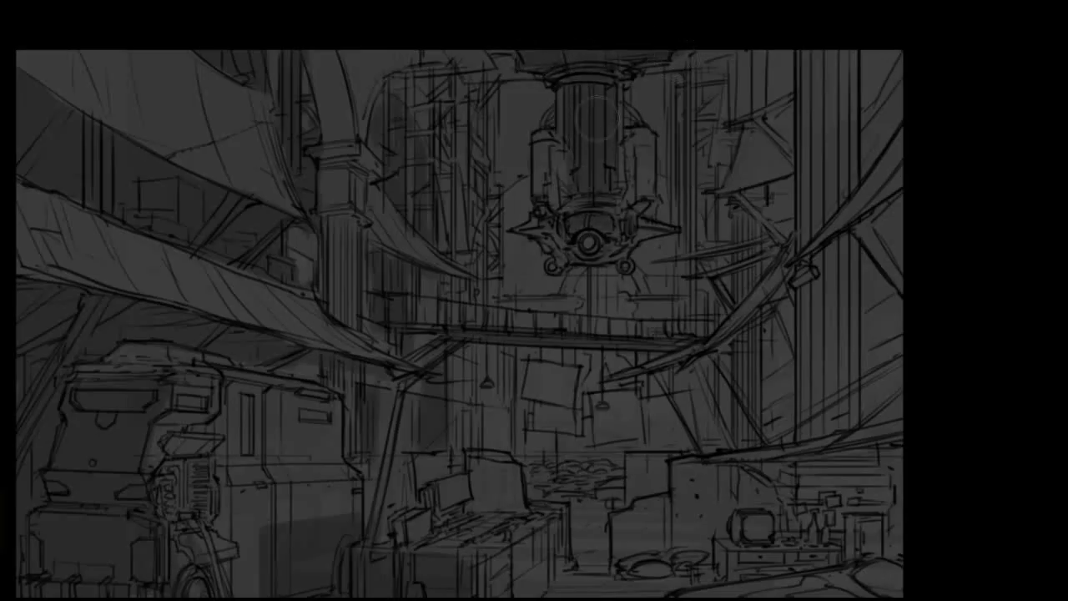
scroll(584, 125, down, 2)
mouse_move(735, 180)
mouse_down()
mouse_move(733, 322)
mouse_move(702, 330)
mouse_up()
mouse_move(805, 126)
mouse_down()
mouse_move(777, 324)
mouse_move(793, 317)
mouse_up()
drag(801, 121, 761, 221)
drag(735, 175, 697, 288)
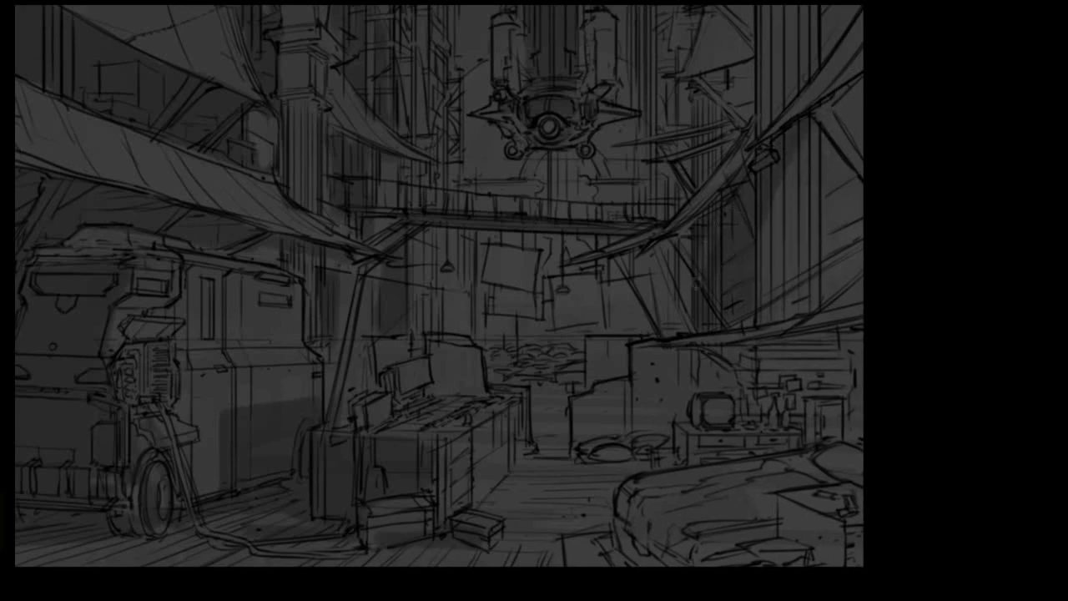
drag(717, 242, 701, 329)
drag(722, 267, 697, 344)
Extend the diagonal shading across the pillar and down over the right wall and shelves.
drag(868, 183, 785, 334)
drag(835, 251, 805, 329)
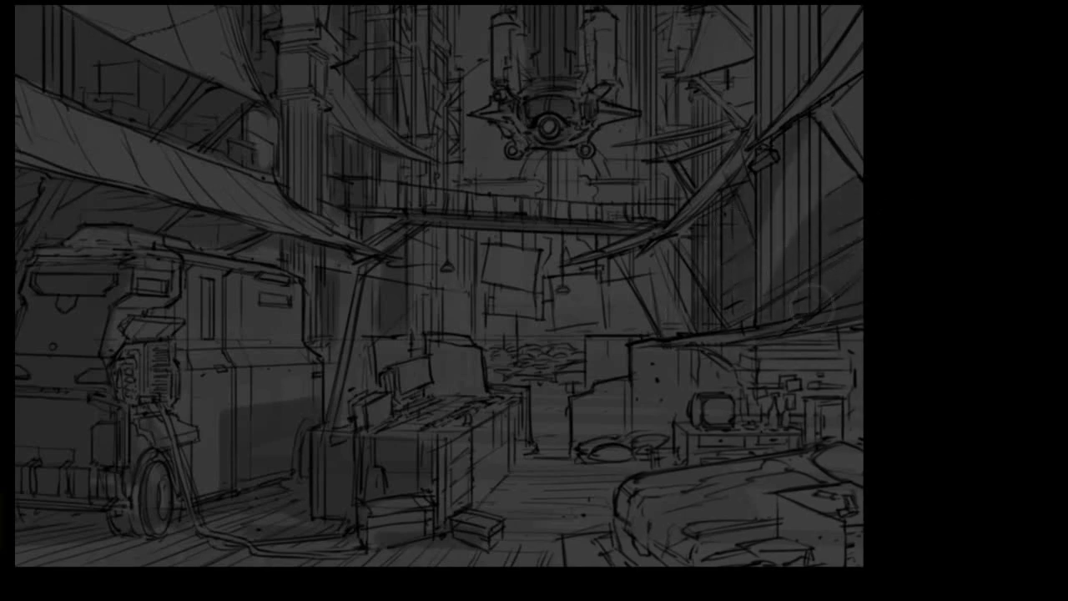
drag(501, 334, 491, 275)
drag(693, 284, 701, 368)
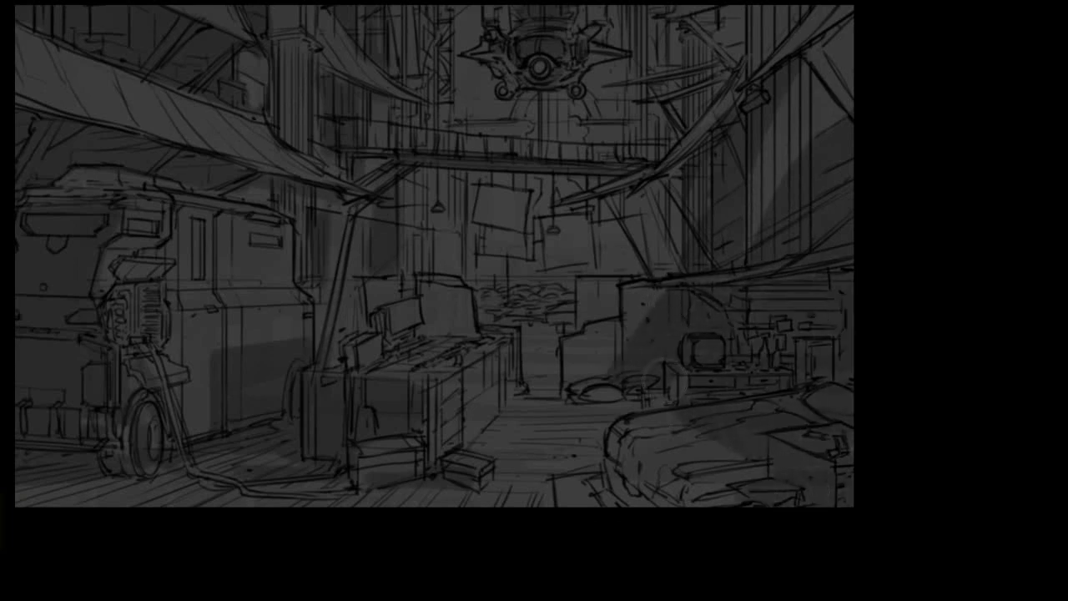
drag(684, 376, 647, 409)
scroll(634, 401, up, 2)
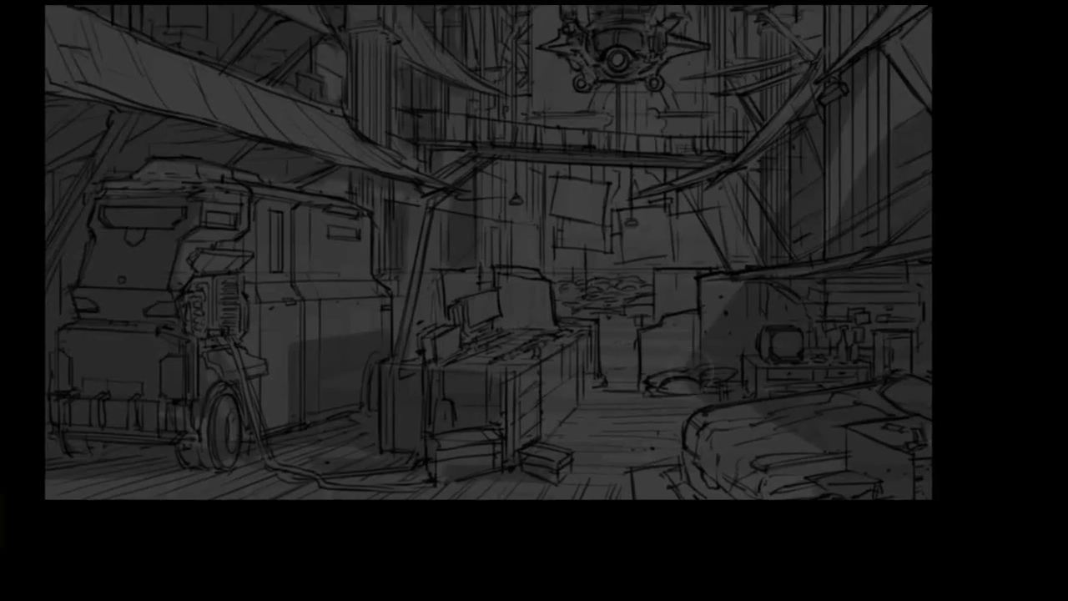
mouse_move(643, 281)
mouse_down()
mouse_move(734, 242)
mouse_move(534, 318)
mouse_up()
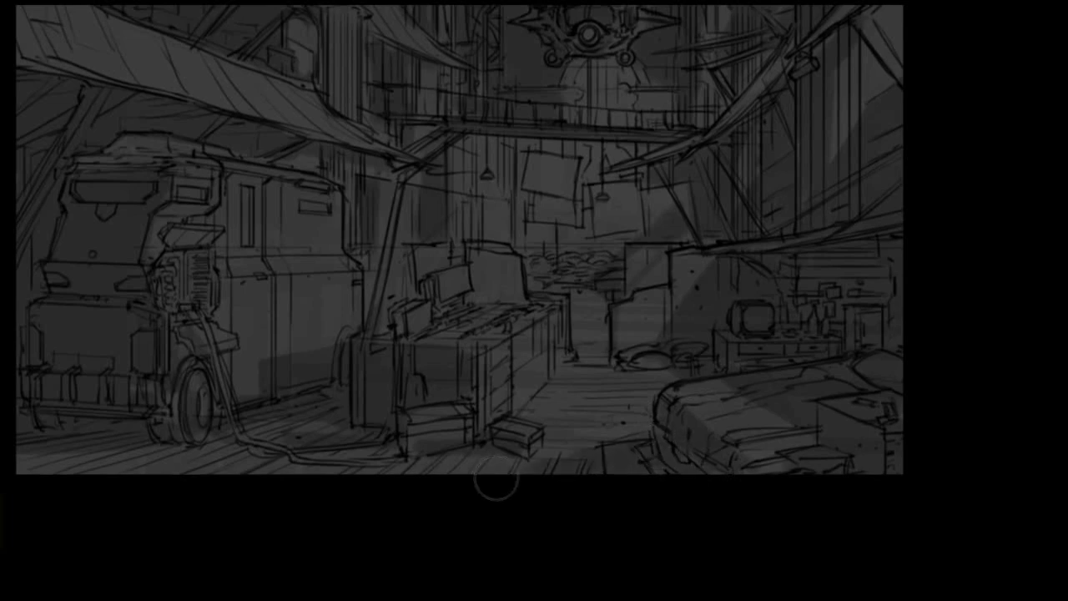
Brush faint shadow along the bottom floor edge, then enlarge and reposition the view.
drag(724, 467, 434, 476)
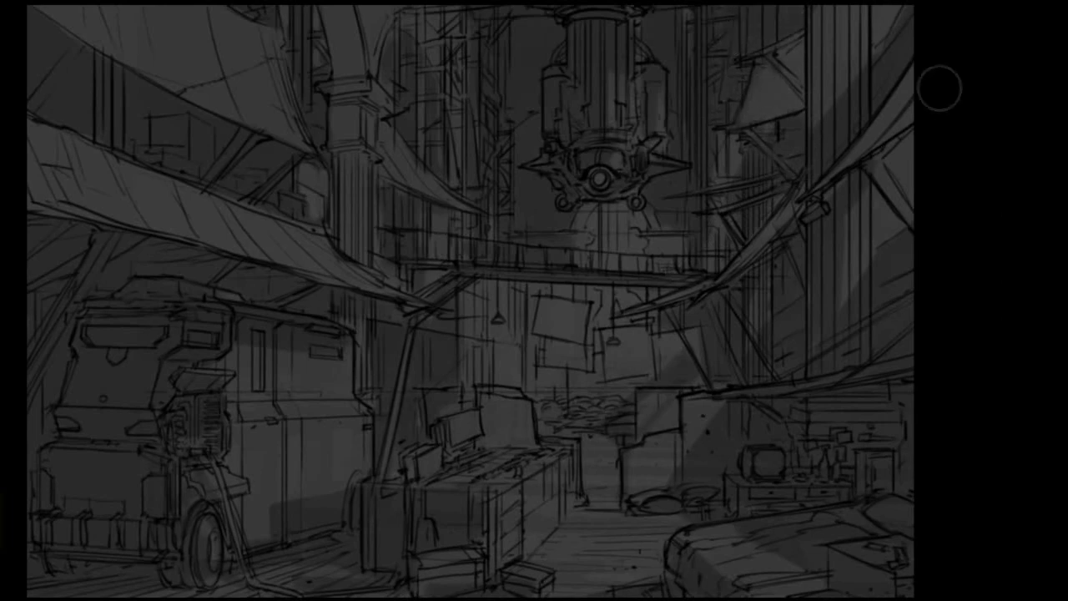
scroll(935, 92, down, 2)
scroll(926, 125, down, 2)
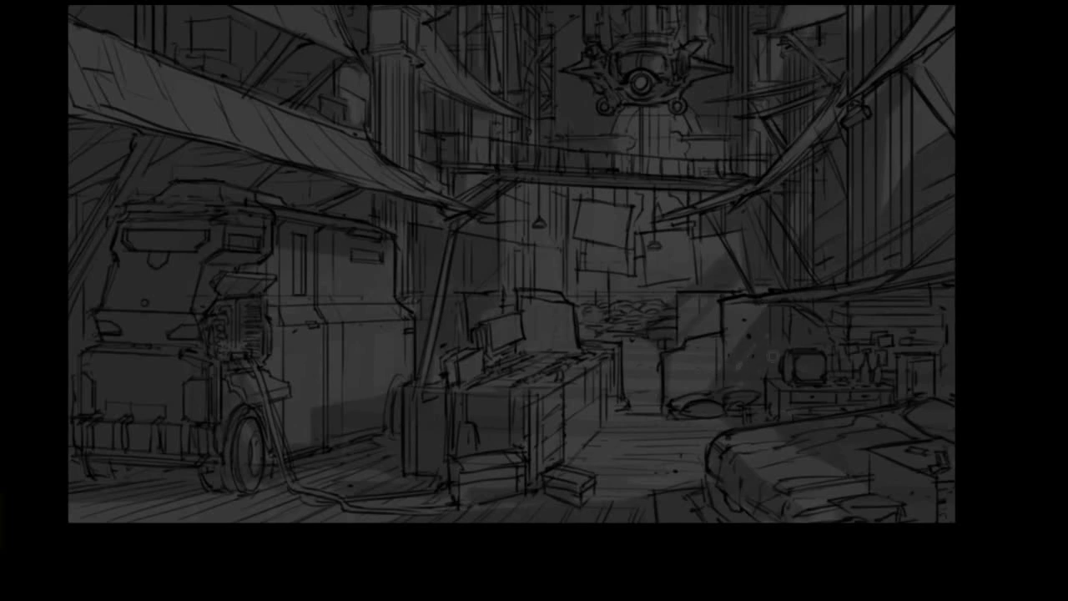
scroll(733, 357, up, 2)
mouse_move(751, 167)
mouse_down()
mouse_move(768, 150)
mouse_move(534, 25)
mouse_move(733, 23)
mouse_up()
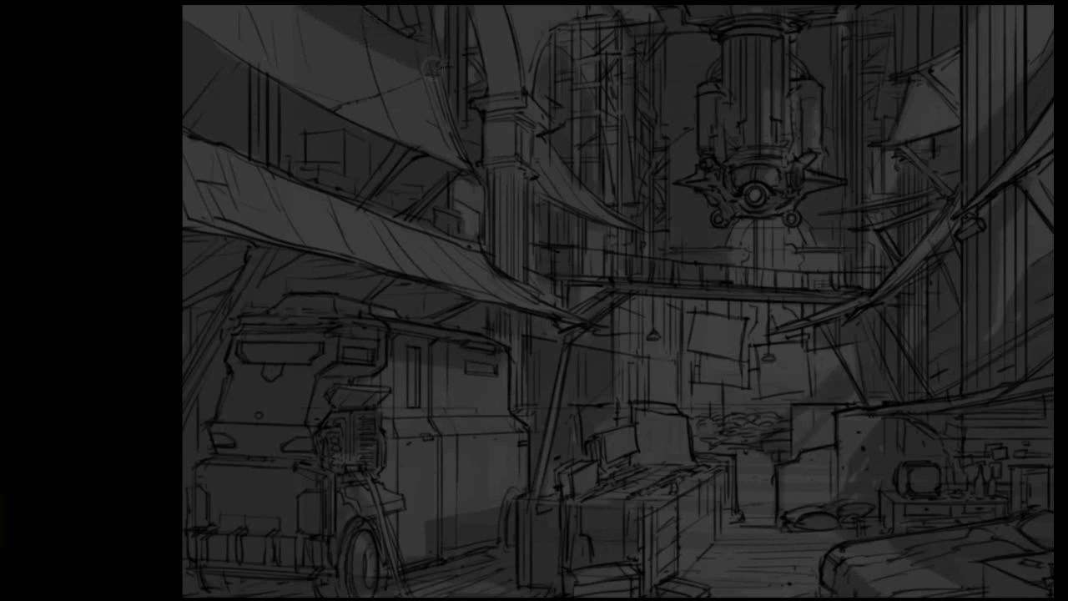
scroll(399, 50, up, 2)
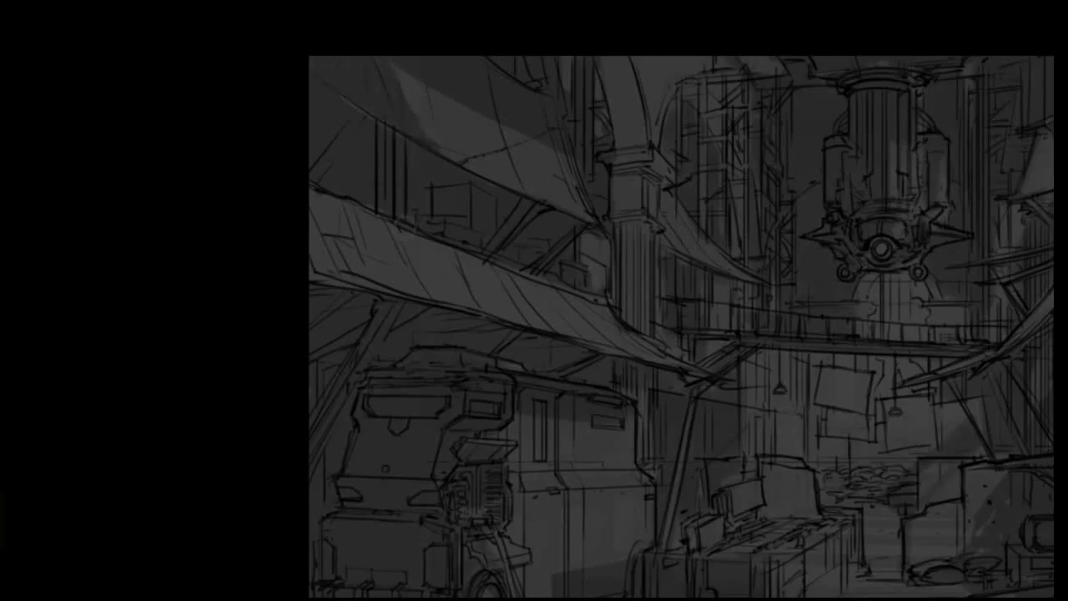